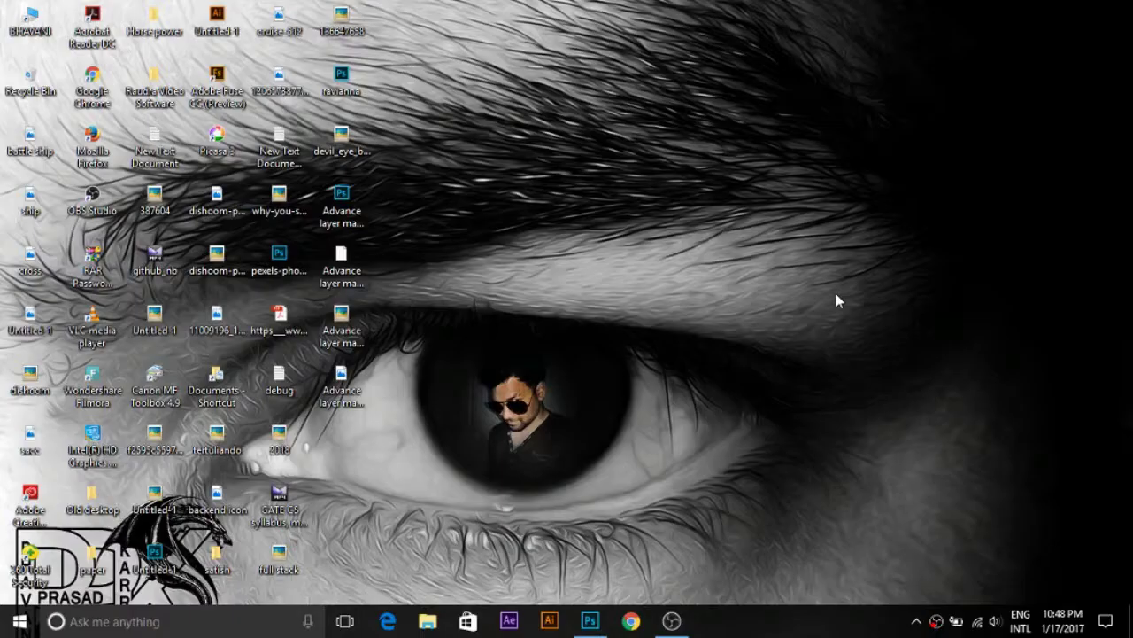
Step: Launch Adobe Photoshop from the Windows taskbar
click(590, 620)
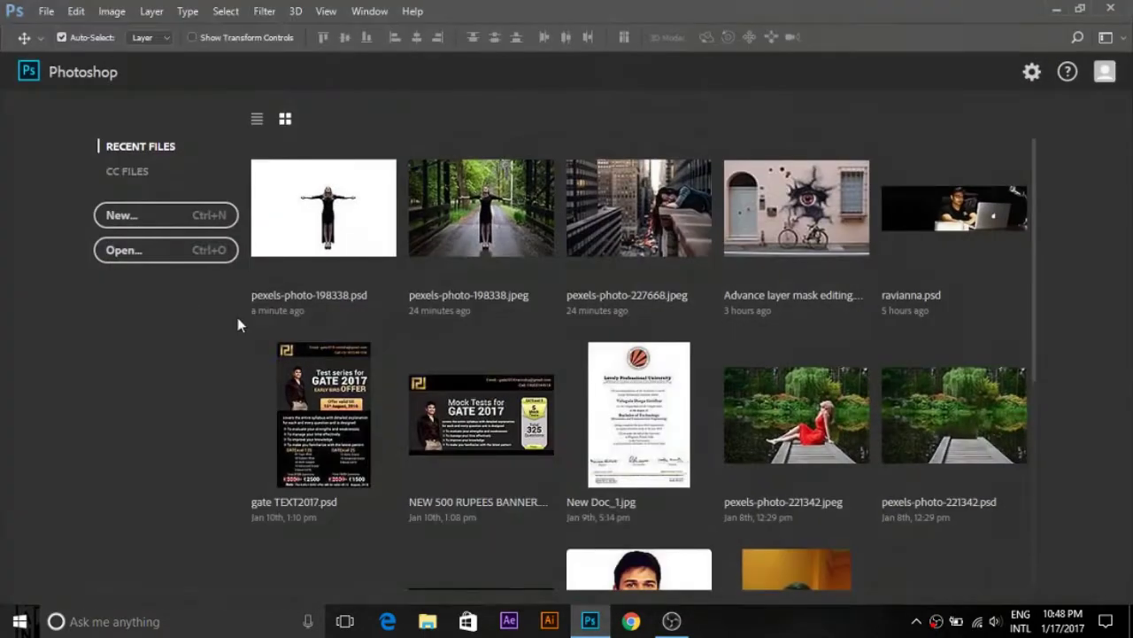
Step: Open pexels-photo-227668.jpeg from the lonely girl folder, skipping the new-document dialog
click(146, 216)
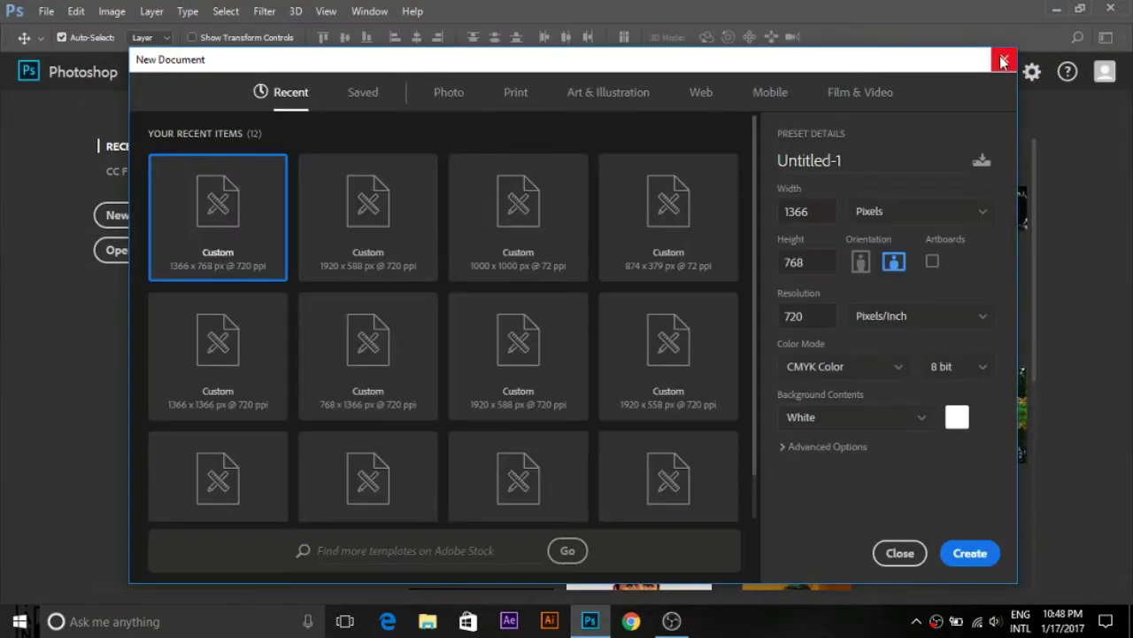
key(Escape)
click(195, 253)
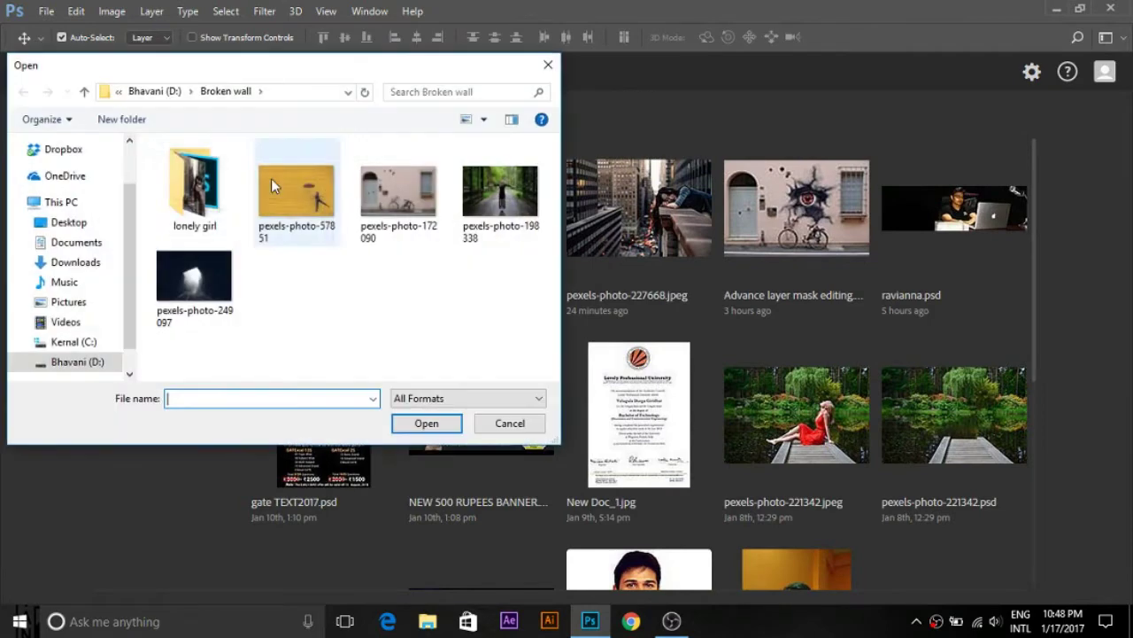
double_click(184, 203)
double_click(275, 199)
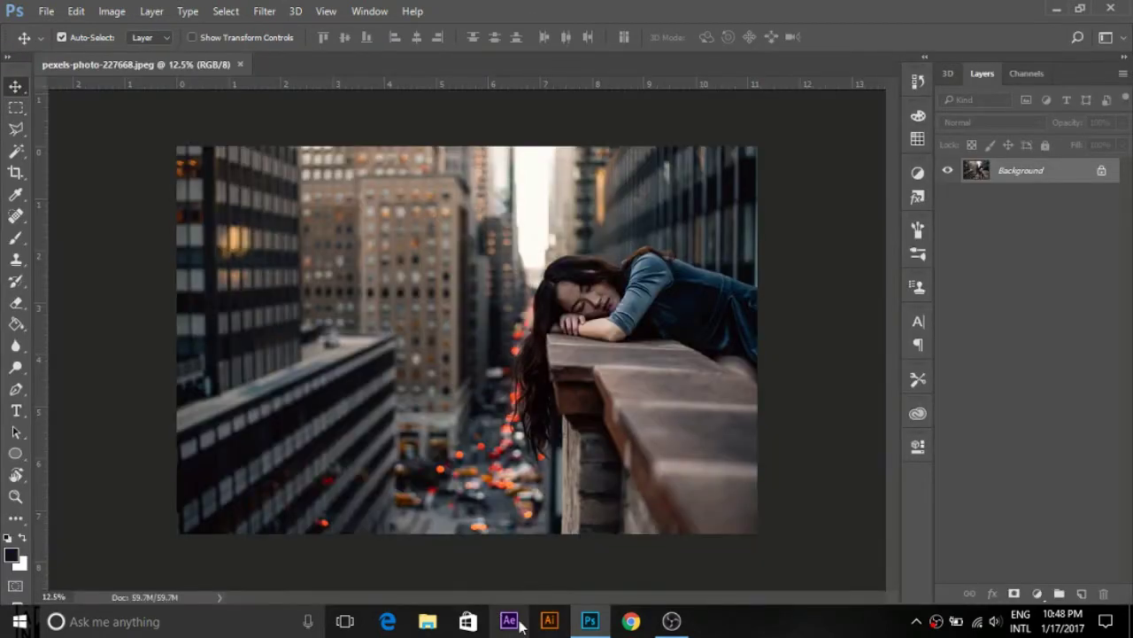
click(585, 625)
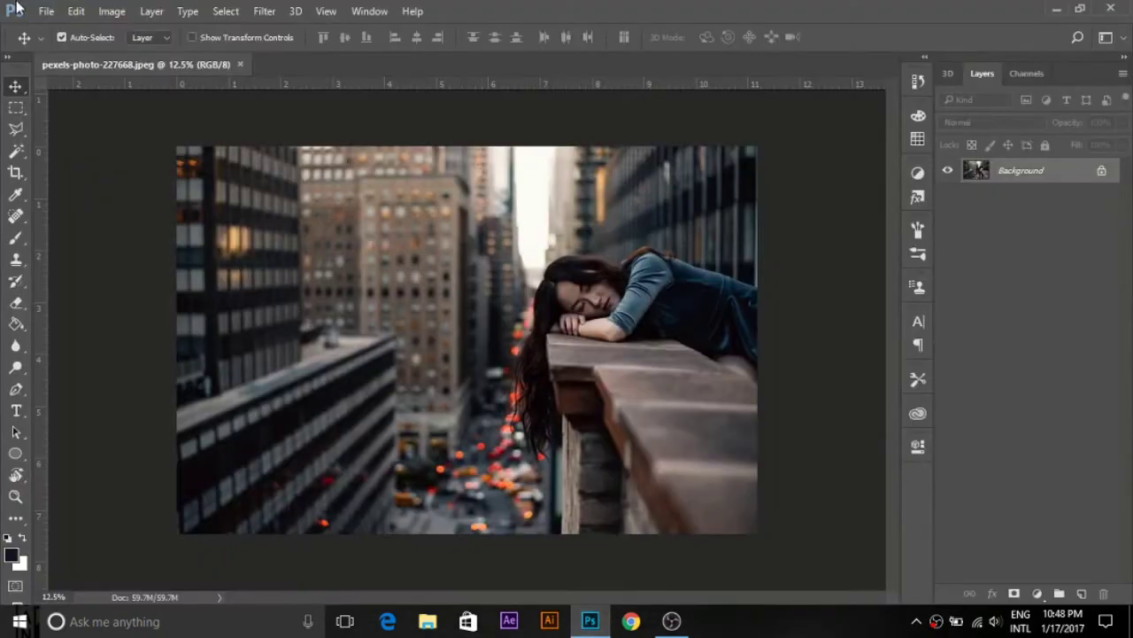
Step: Open pexels-photo-198338.psd and drag its cutout woman toward the city photo's tab
click(46, 11)
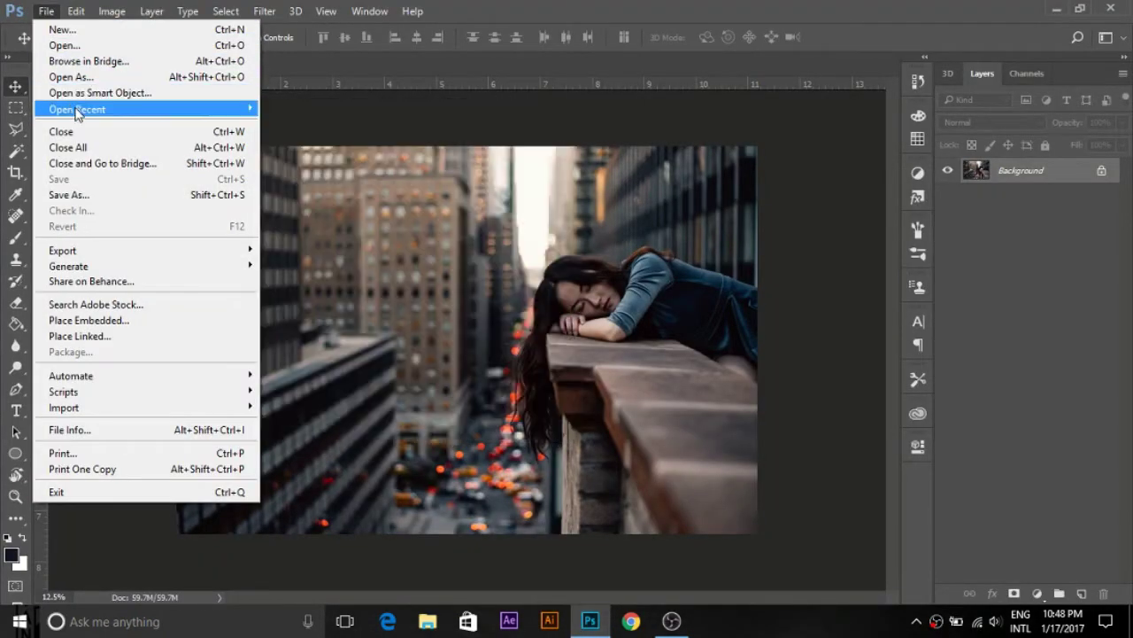
click(46, 11)
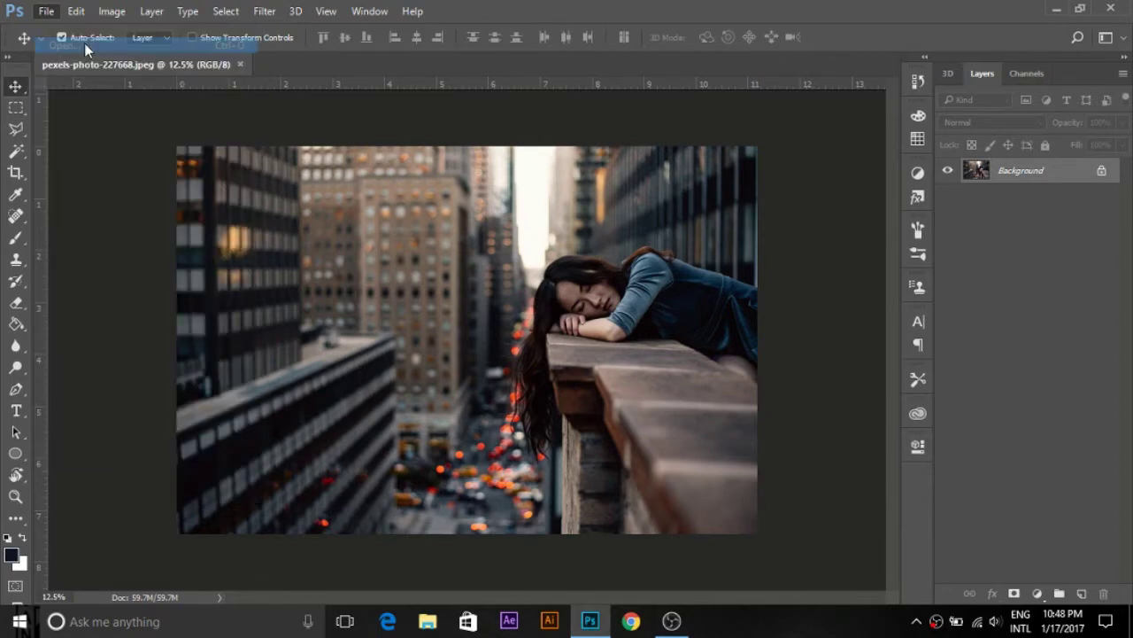
key(ctrl+o)
click(197, 132)
double_click(196, 133)
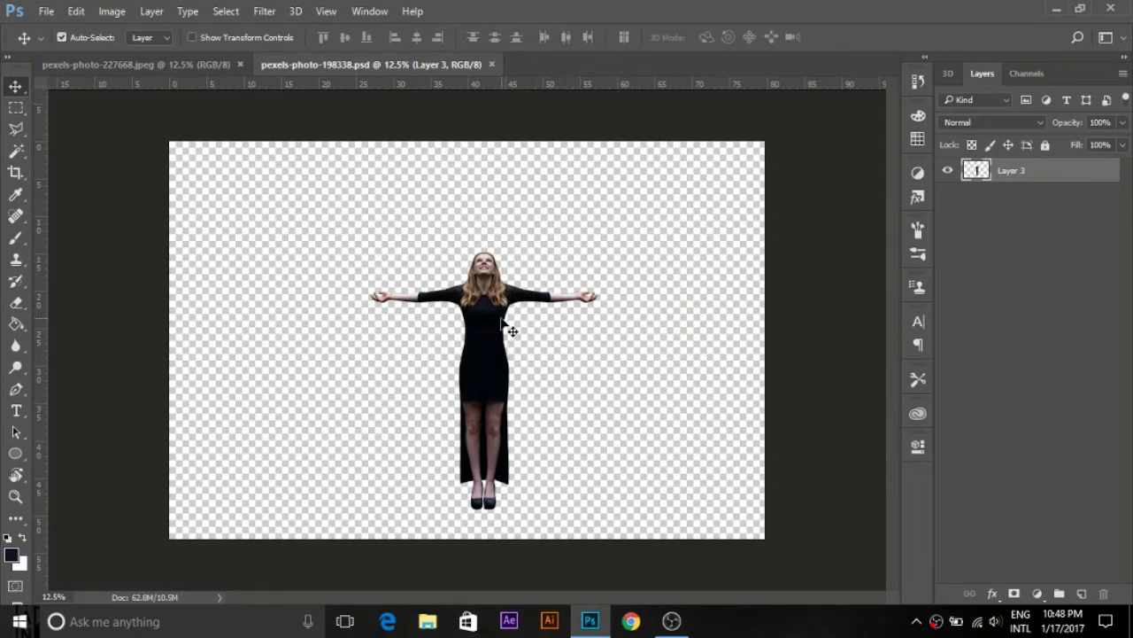
mouse_move(512, 330)
mouse_down()
mouse_move(168, 80)
mouse_move(213, 97)
mouse_up()
Step: Drop the cutout in, scale it to about 60%, rotate 2.1°, and stand it on the ledge
drag(618, 295, 640, 370)
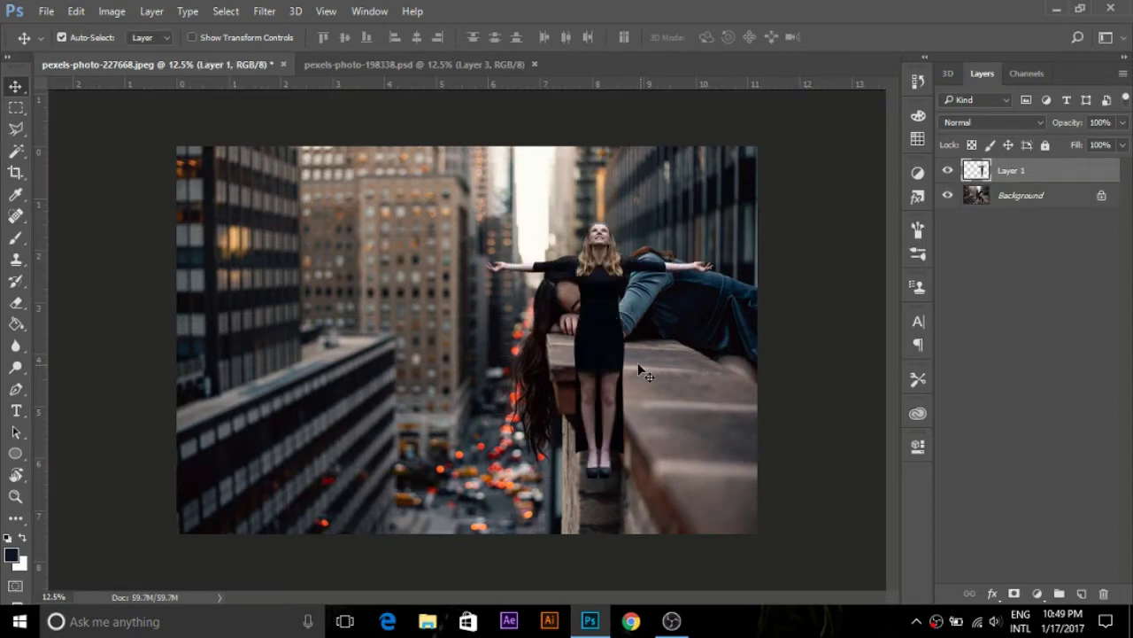
key(ctrl+t)
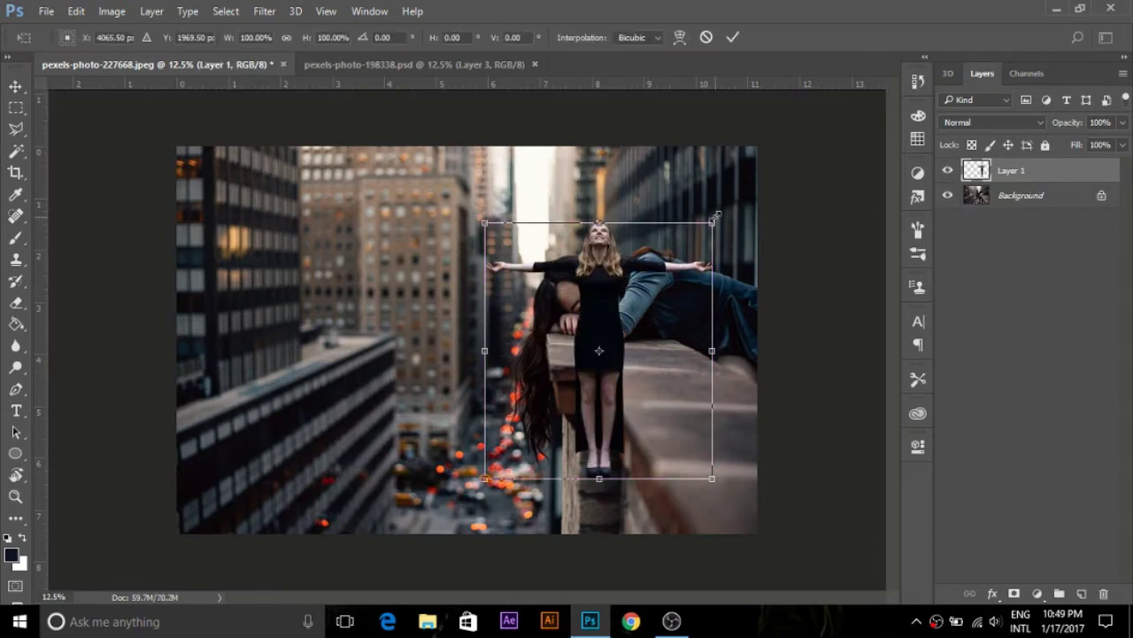
drag(713, 222, 644, 280)
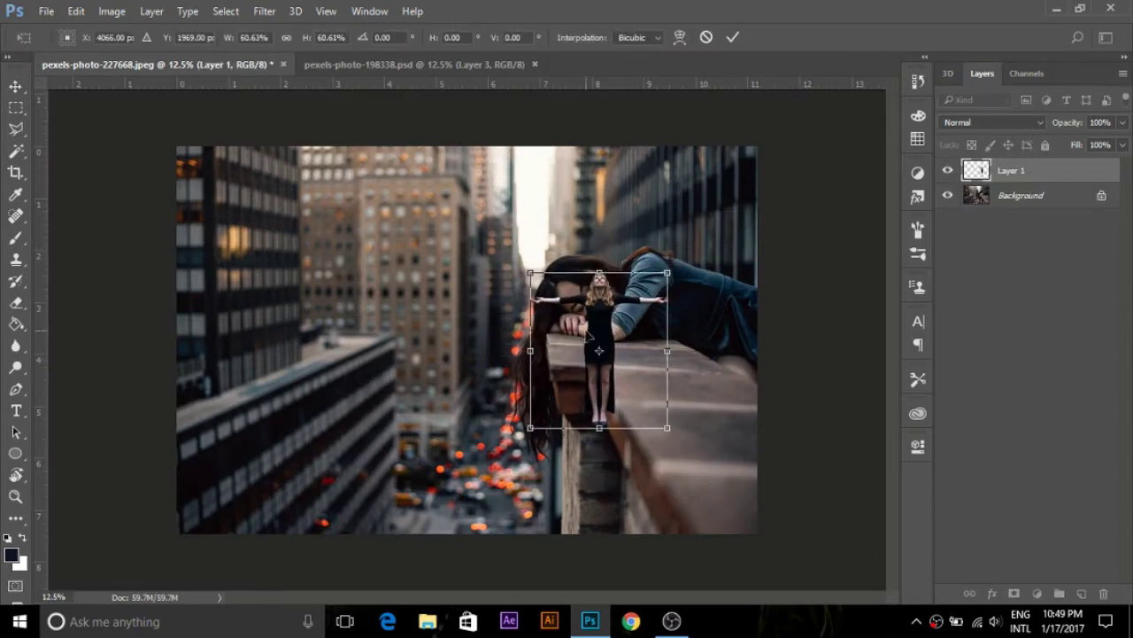
drag(609, 321, 641, 257)
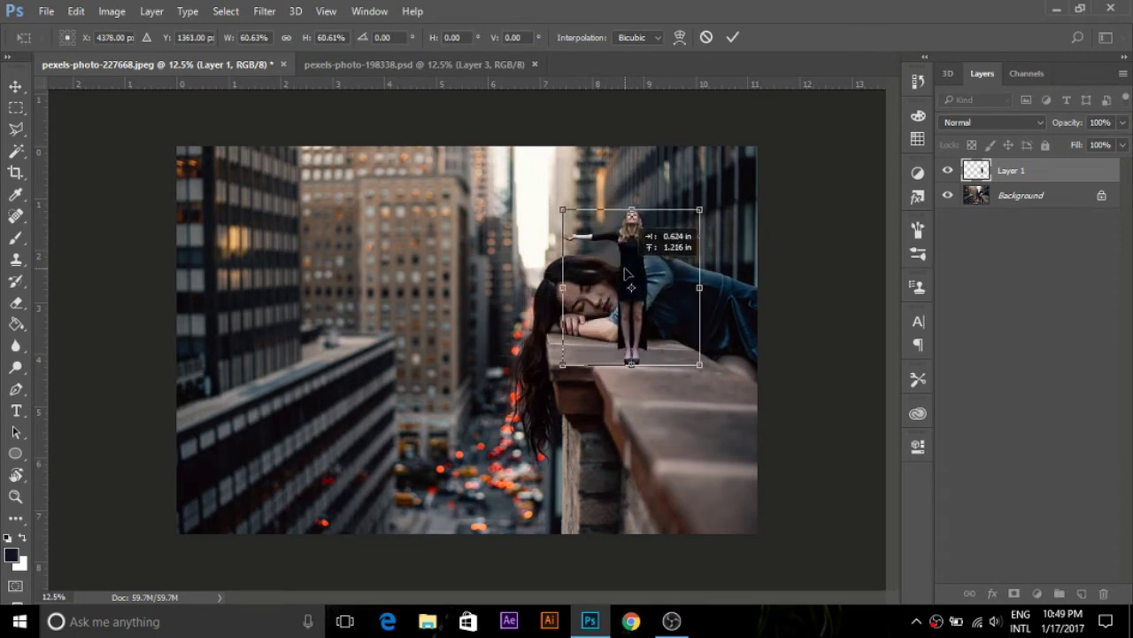
drag(549, 211, 572, 232)
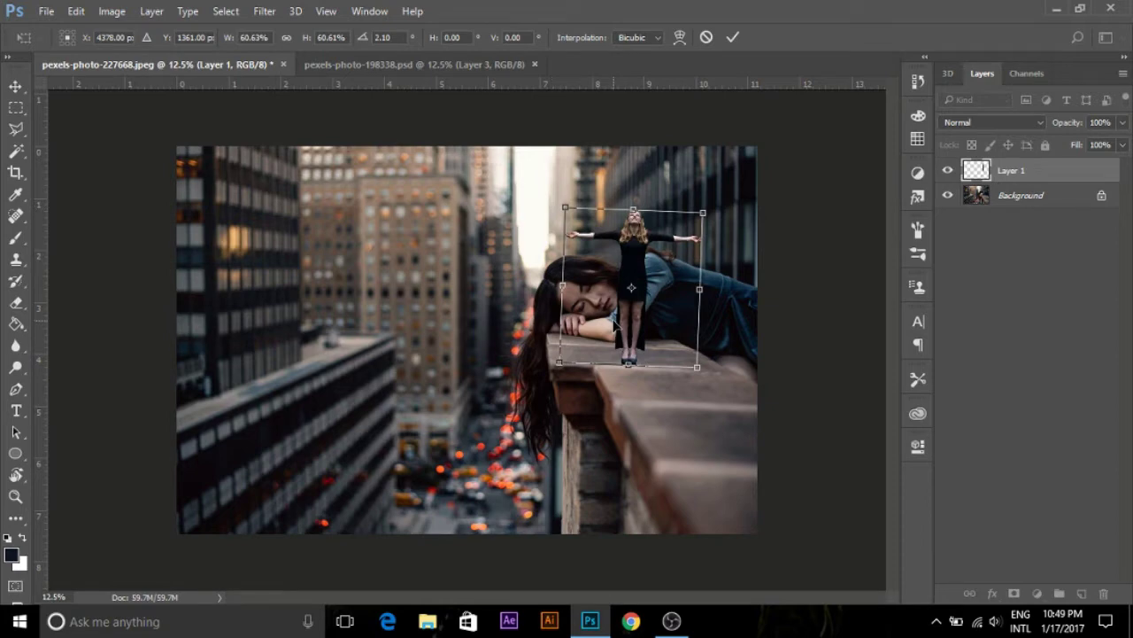
key(Return)
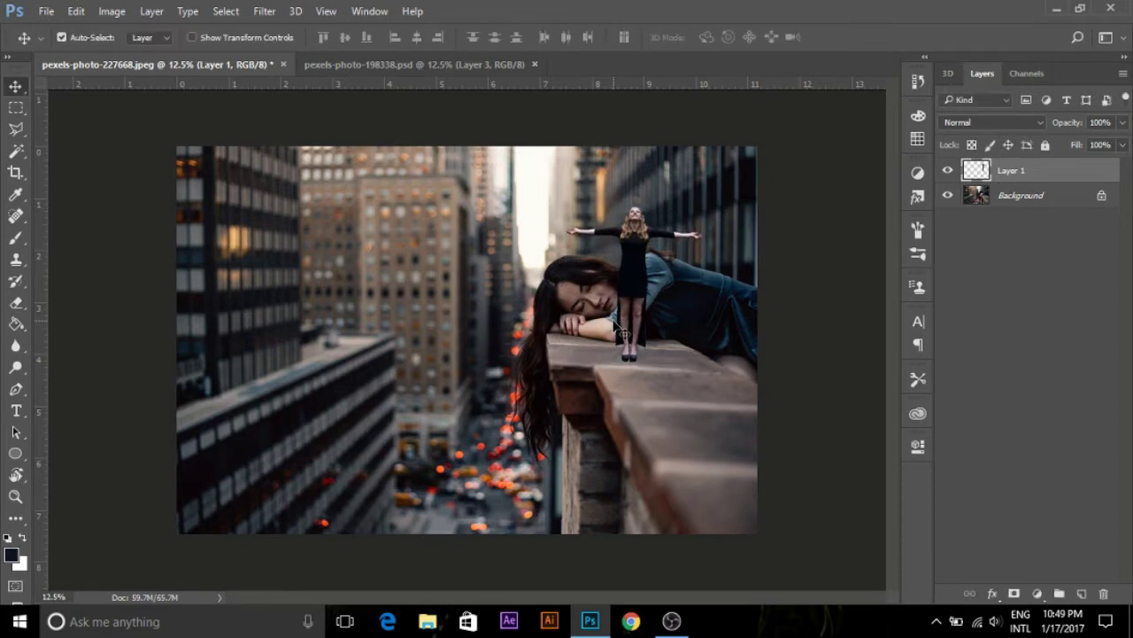
drag(623, 334, 664, 329)
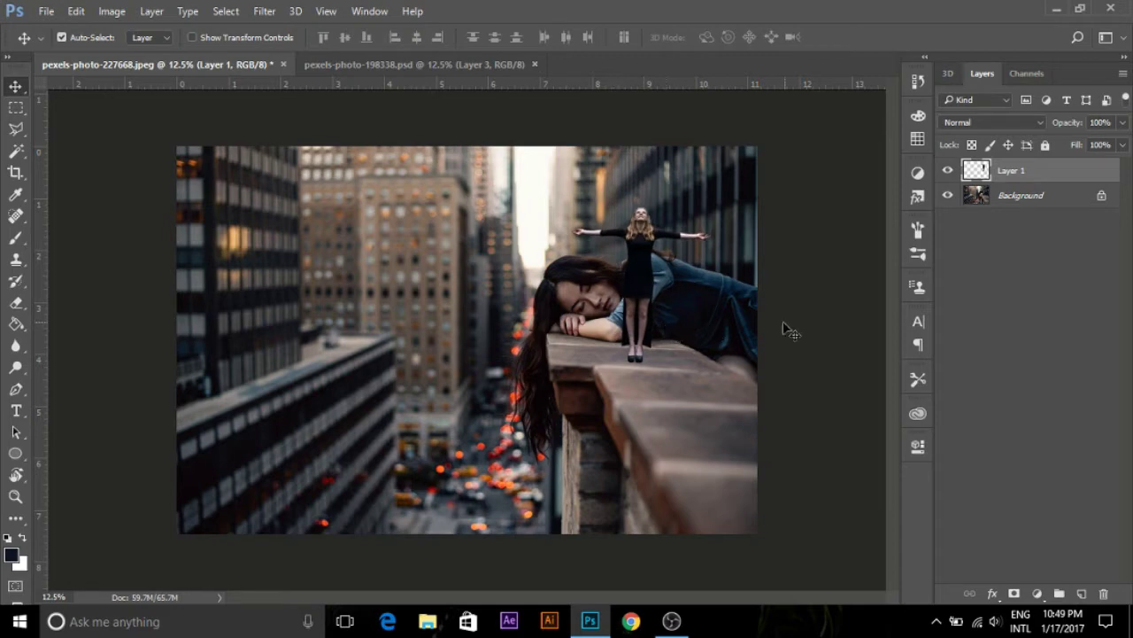
Step: Select the small woman's shoes and copy them onto a new Layer 2 with Layer Via Copy
click(16, 107)
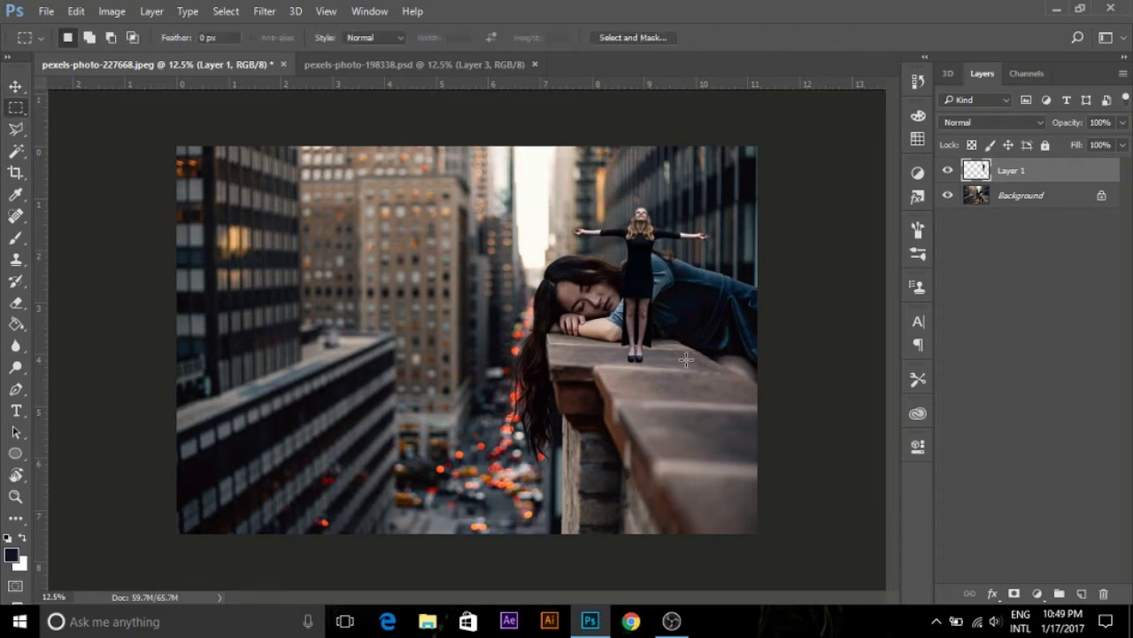
alt+scroll(627, 359, up, 1)
alt+scroll(656, 377, up, 1)
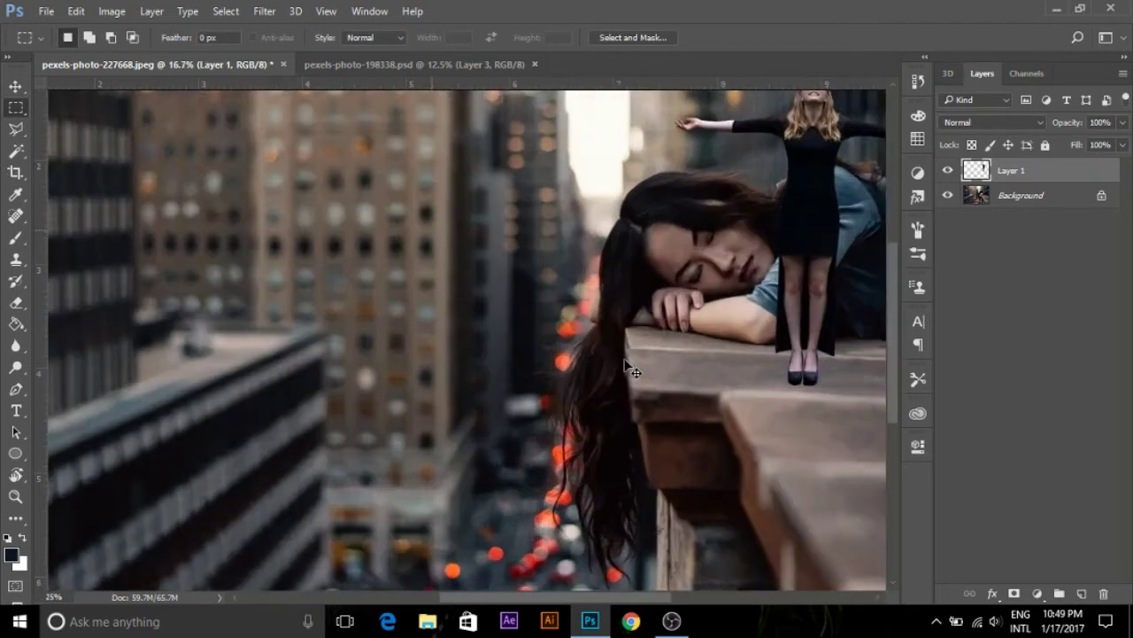
alt+scroll(686, 396, up, 1)
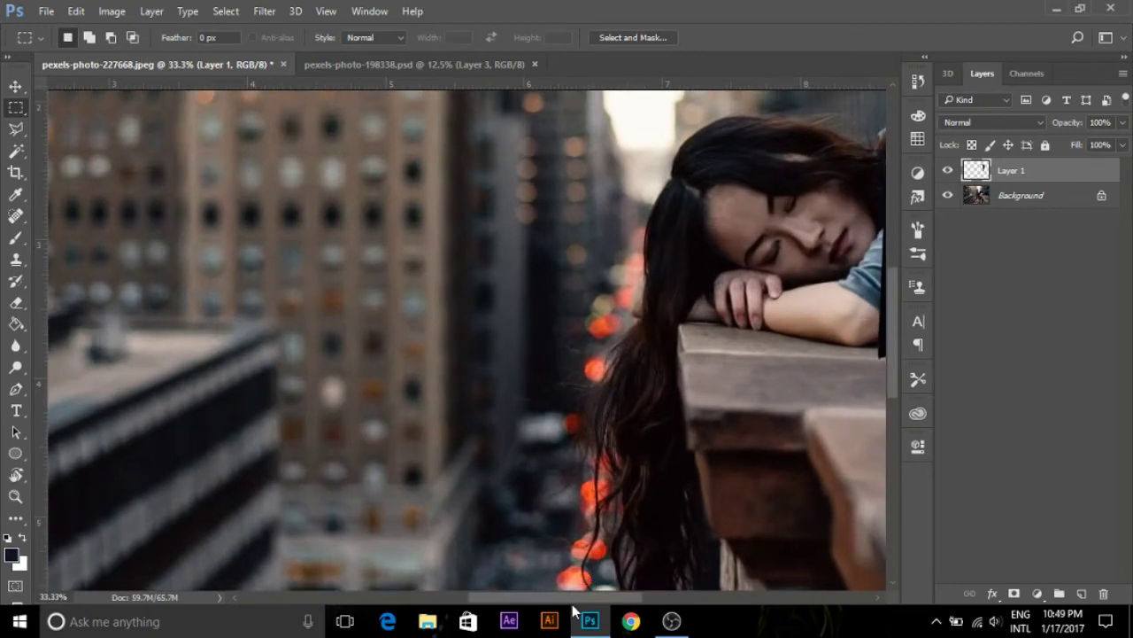
drag(569, 597, 618, 600)
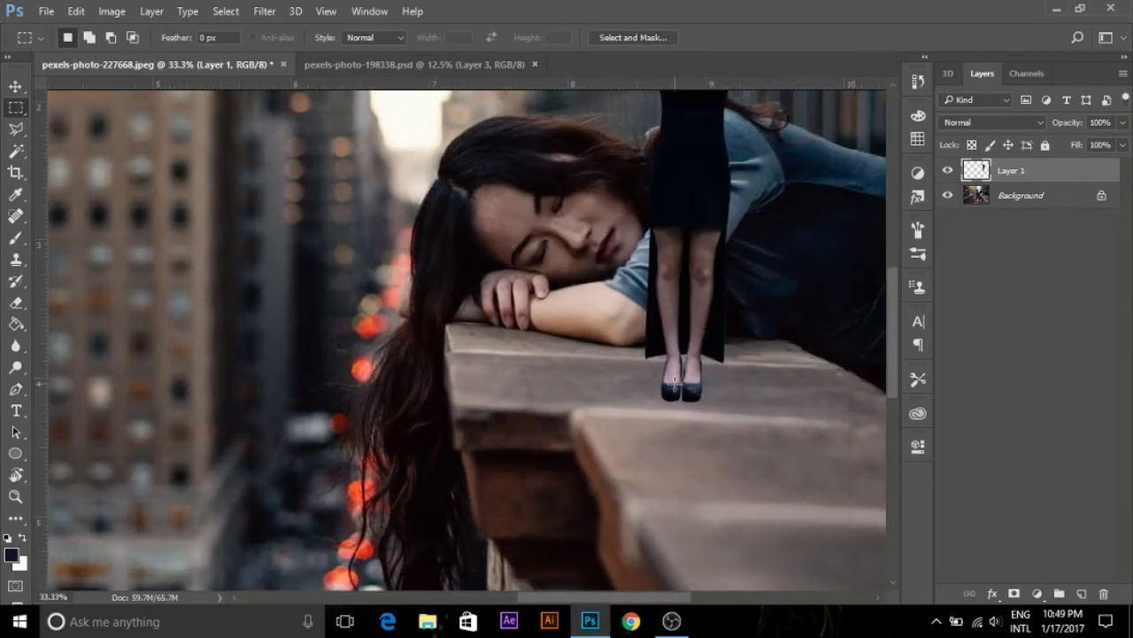
drag(651, 370, 739, 416)
right_click(709, 395)
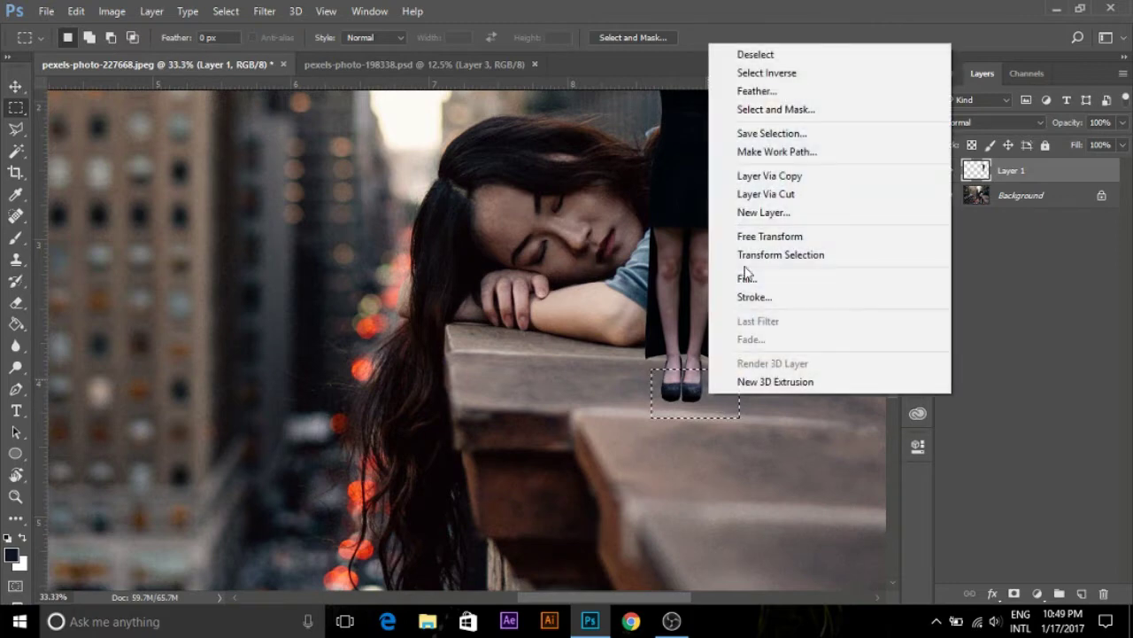
click(784, 175)
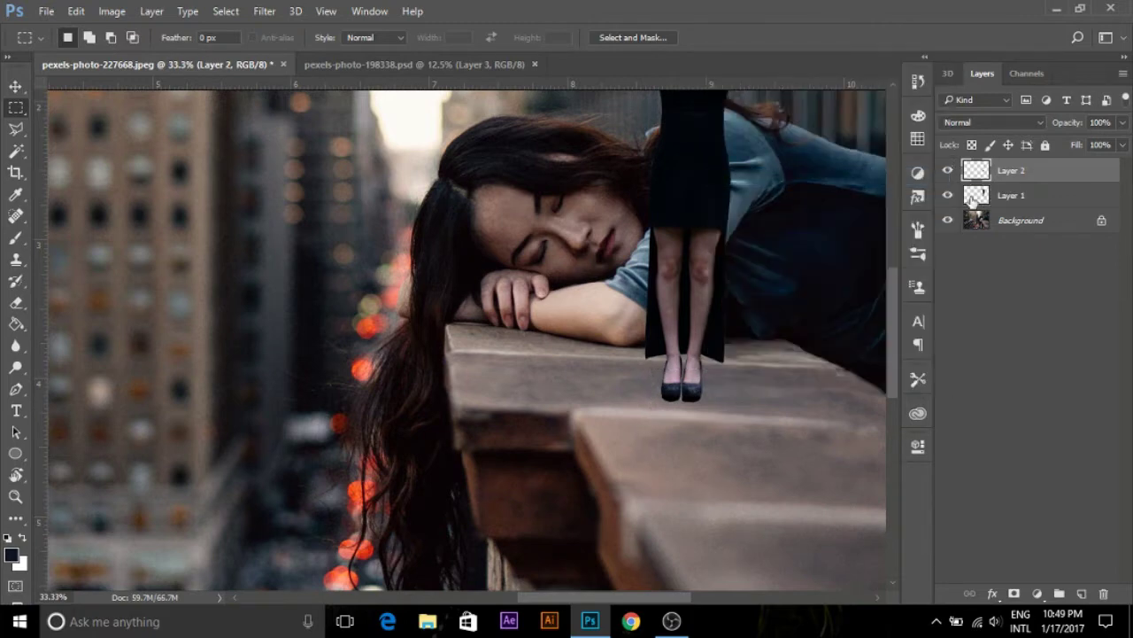
Step: Flip the Layer 2 shoe copy both vertically and horizontally
click(74, 11)
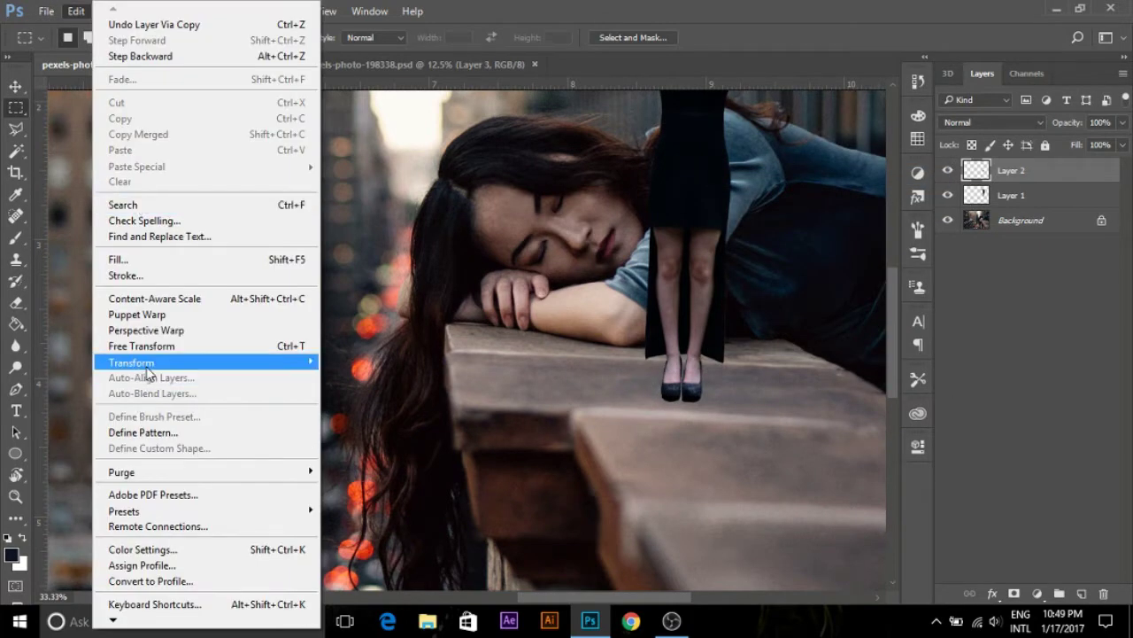
mouse_move(131, 362)
click(337, 551)
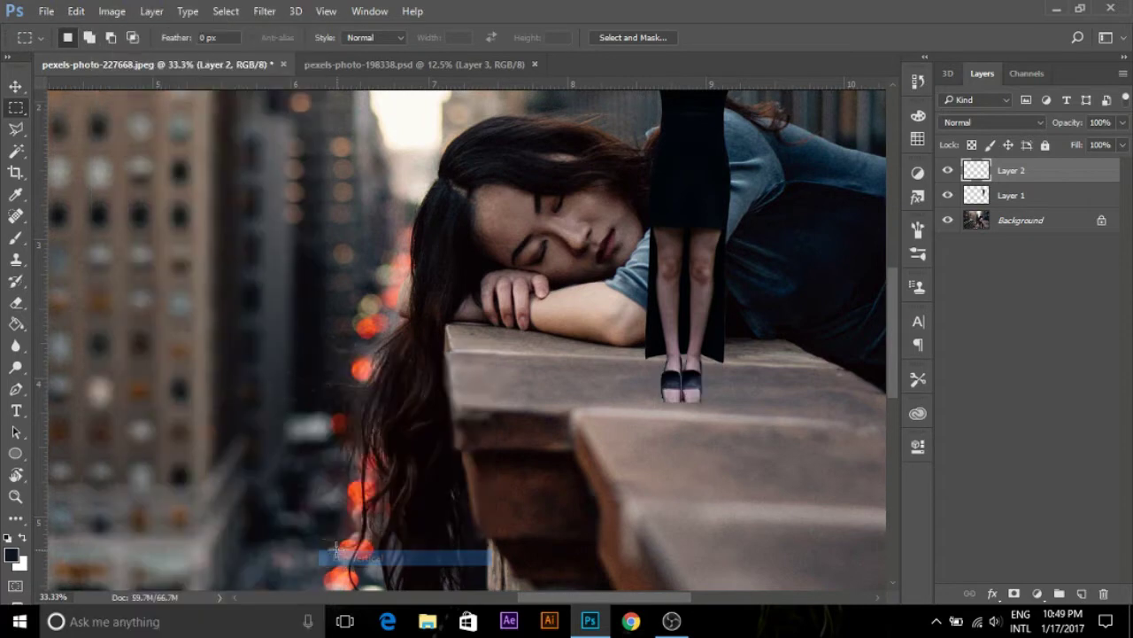
click(76, 10)
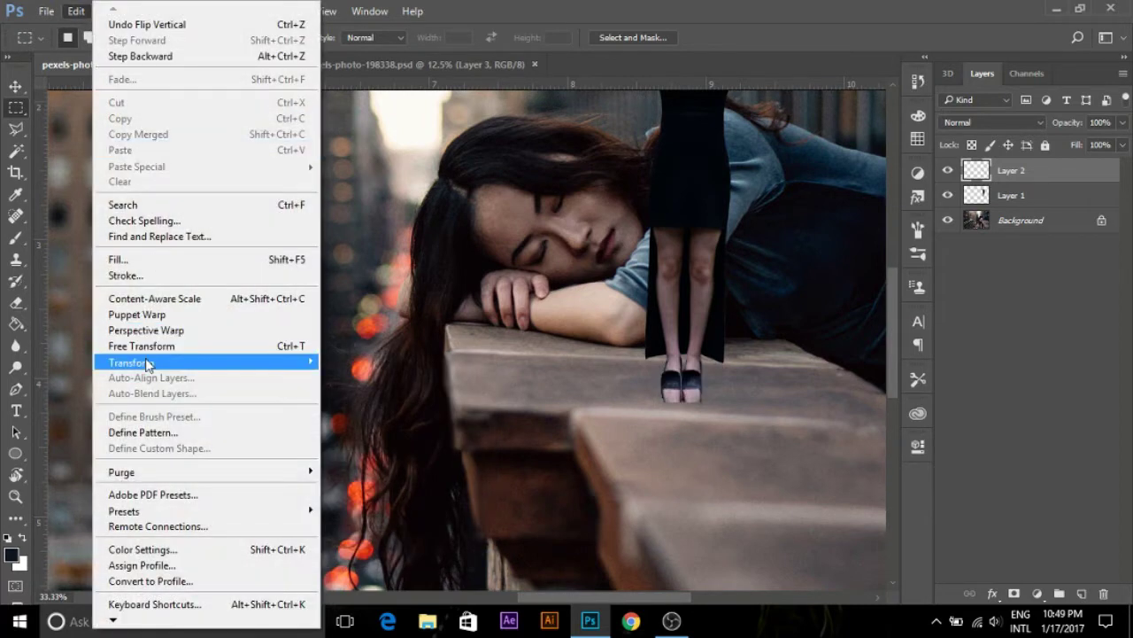
mouse_move(142, 362)
click(332, 548)
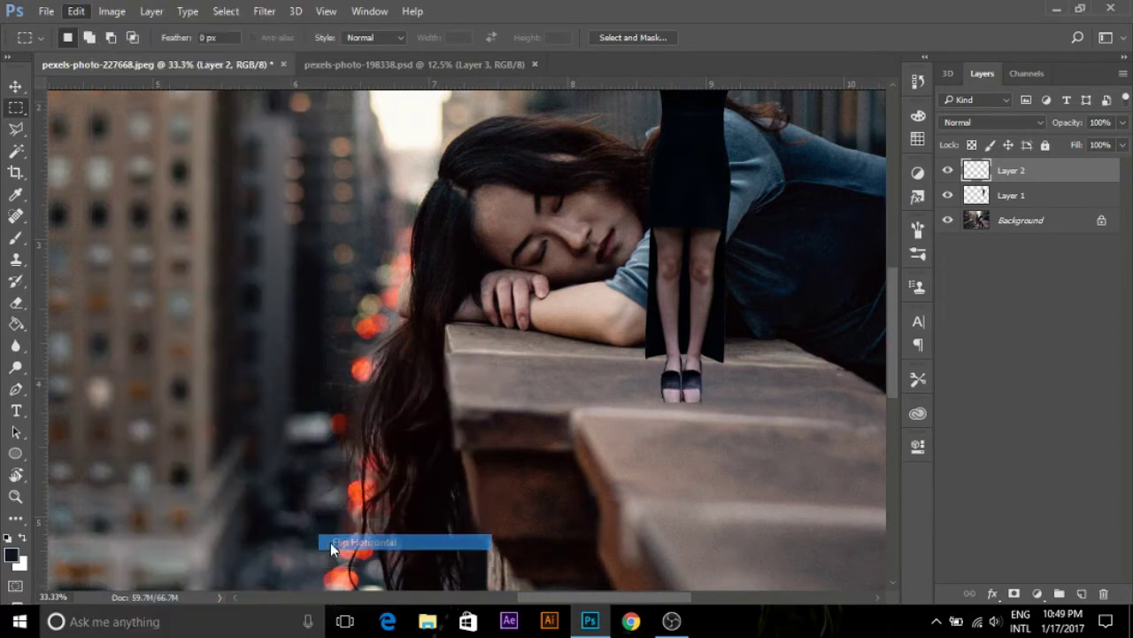
click(16, 86)
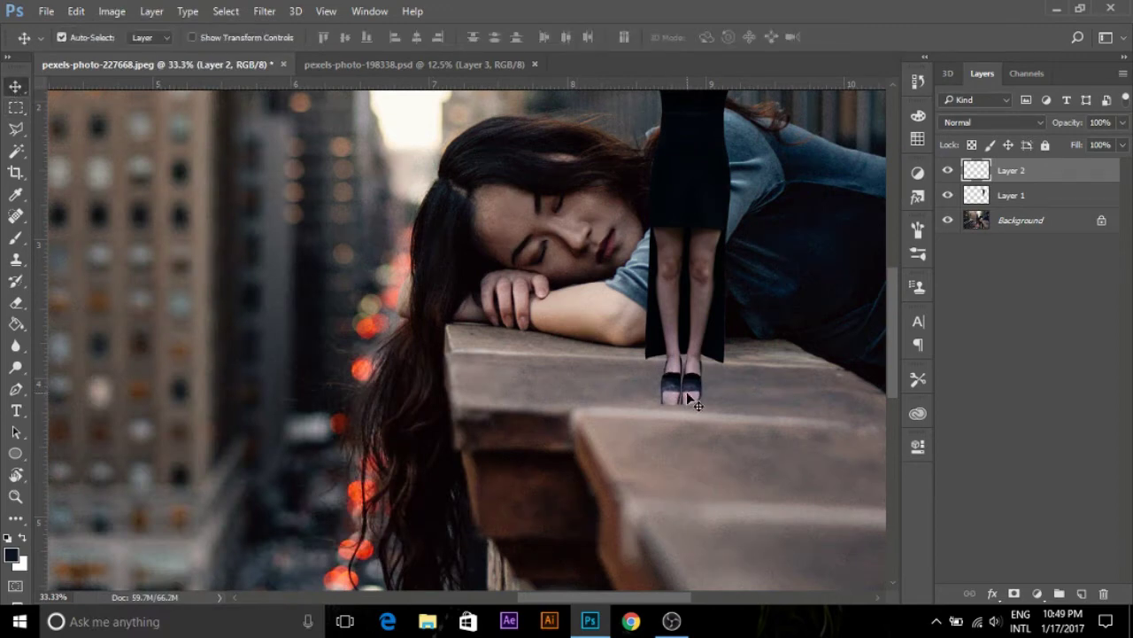
Step: Nudge the flipped shoes under her feet and stack Layer 2 below Layer 1
key(shift+Down)
key(shift+Down)
key(shift+Down)
key(shift+Down)
key(shift+Down)
key(shift+Down)
key(shift+Down)
key(shift+Down)
key(Up)
key(Left)
key(Left)
drag(1001, 181, 1010, 207)
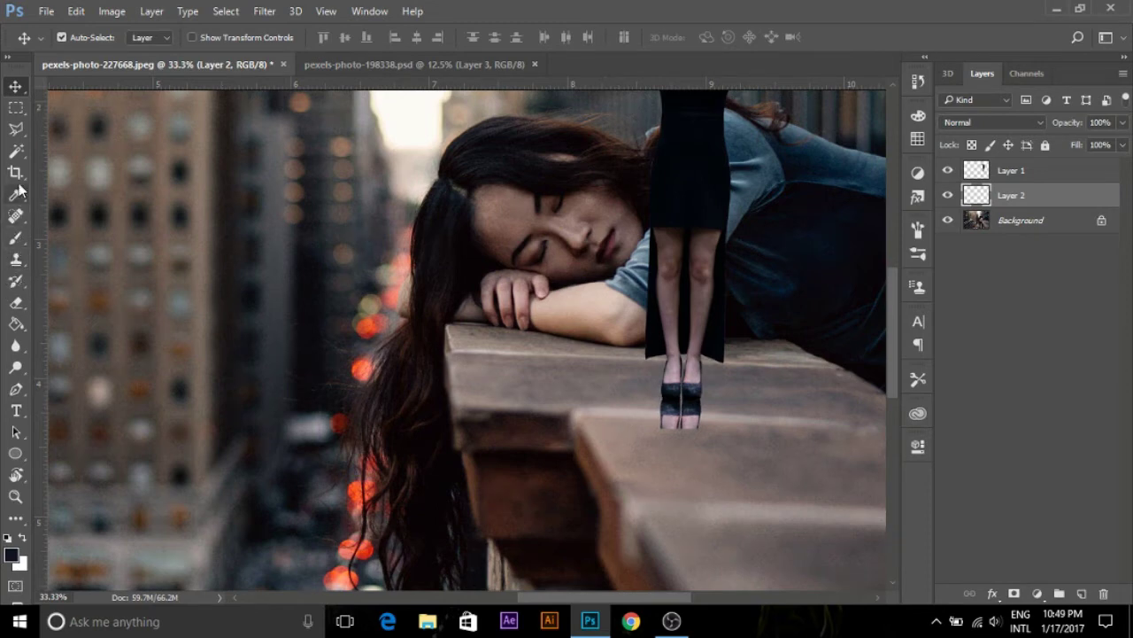
Step: Mask Layer 2 and paint black at 100% brush opacity to fade the lower reflection
click(16, 238)
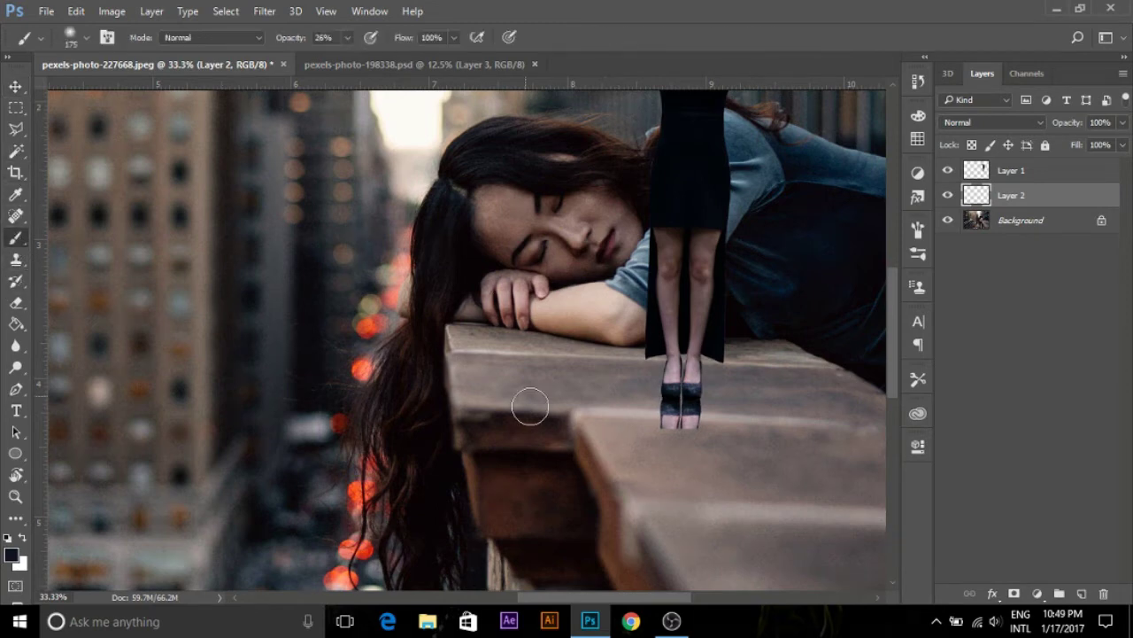
click(1015, 593)
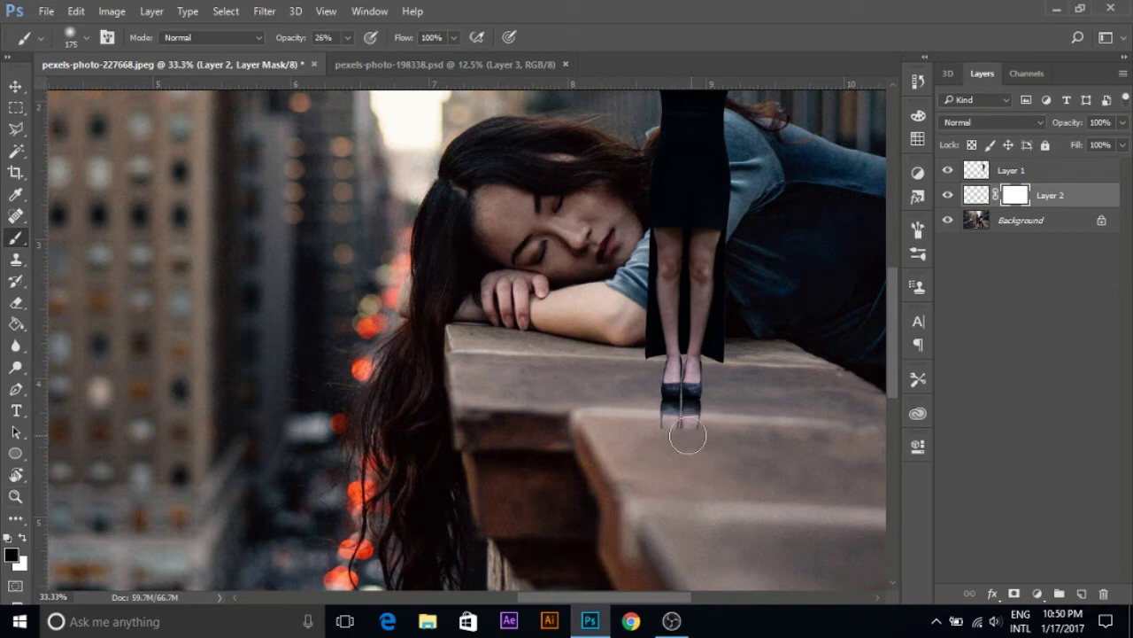
click(946, 196)
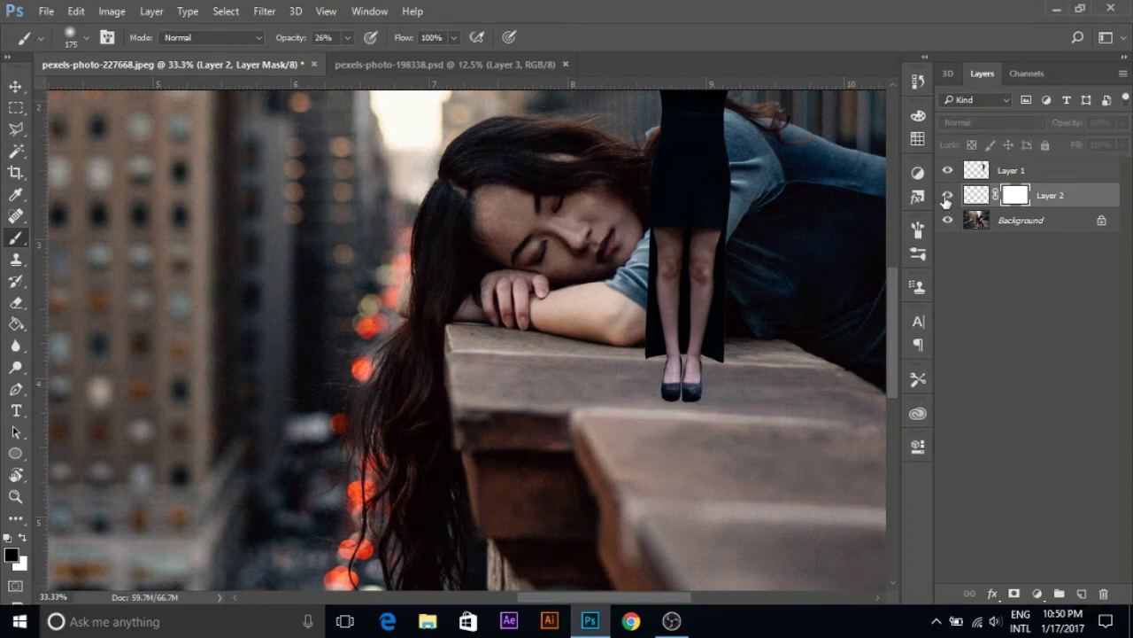
click(947, 197)
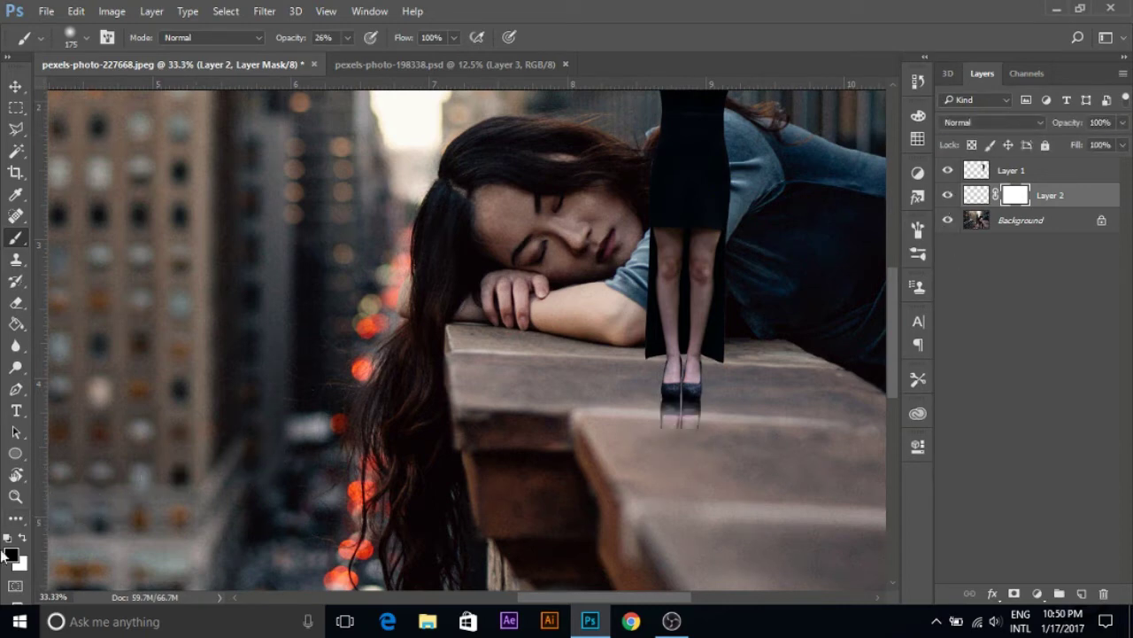
drag(291, 42, 694, 43)
mouse_move(662, 449)
mouse_down()
mouse_move(658, 435)
mouse_move(645, 442)
mouse_move(688, 443)
mouse_up()
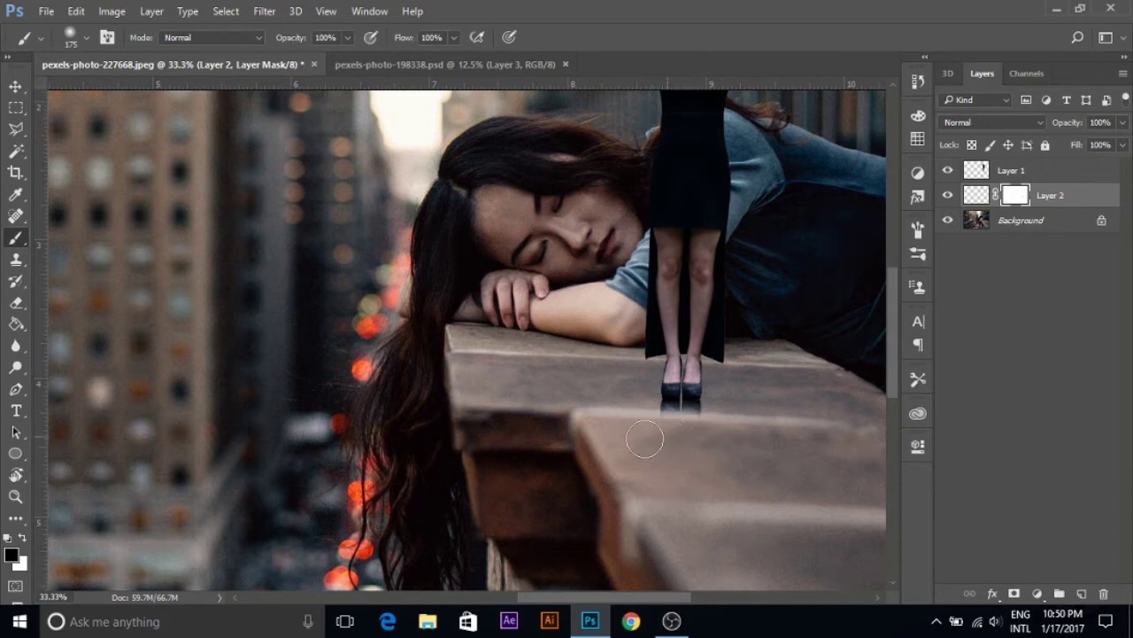
scroll(779, 443, up, 3)
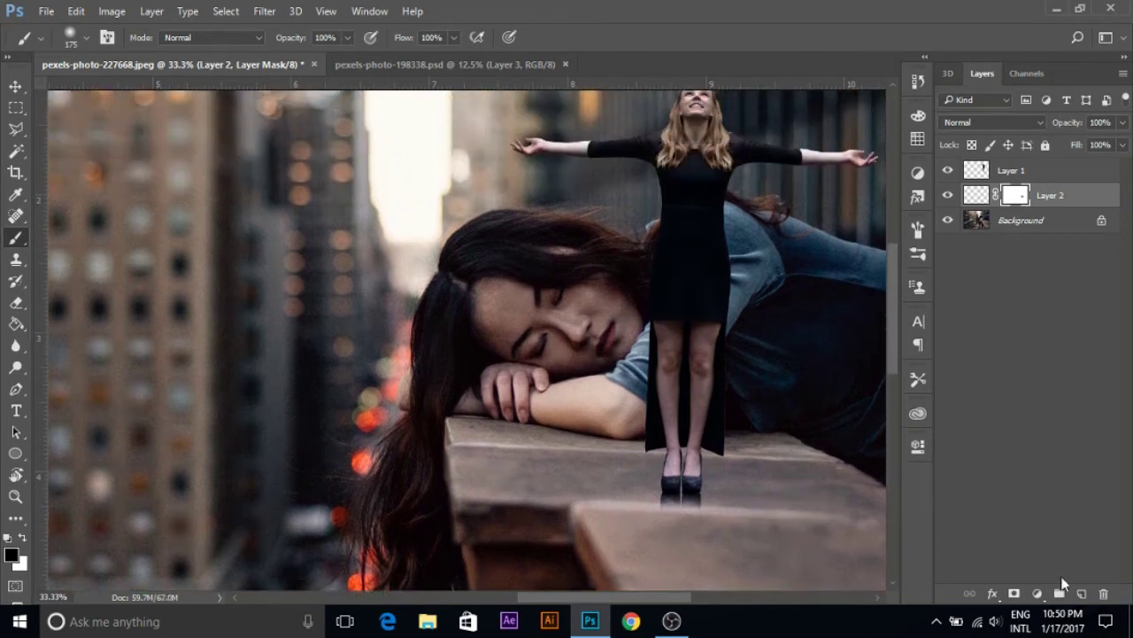
Step: Add a new layer just above Background, with brush opacity 60% and flow 90%
click(1082, 593)
drag(1012, 197, 1012, 232)
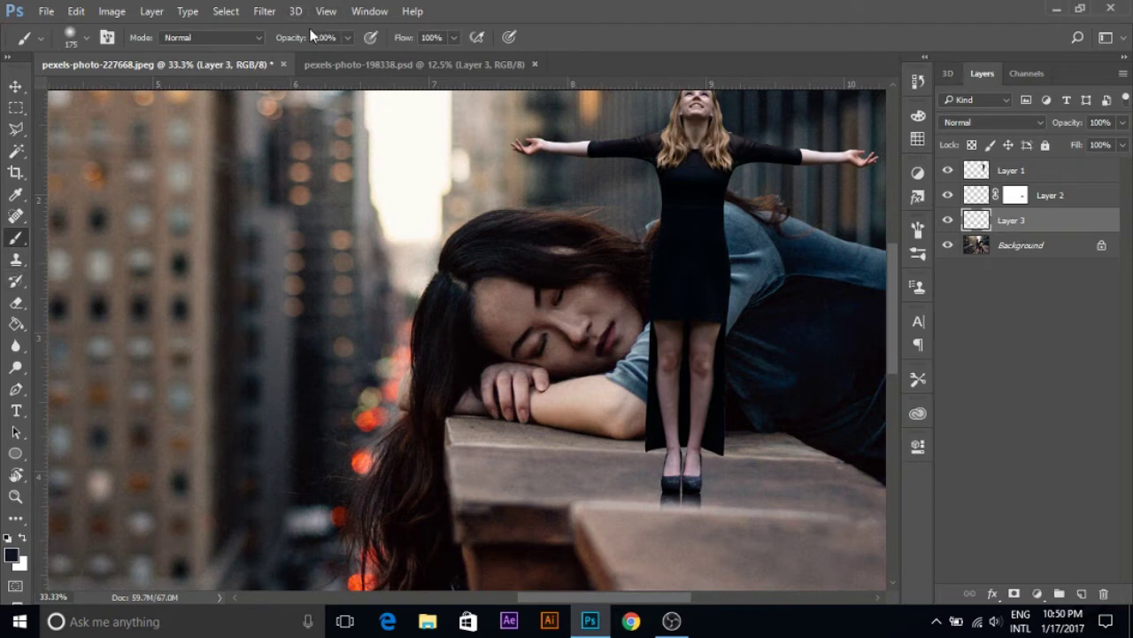
drag(299, 38, 291, 44)
drag(401, 38, 392, 43)
Step: Paint a black shadow with a size-100 brush under the shoes and along the ledge
drag(621, 232, 681, 427)
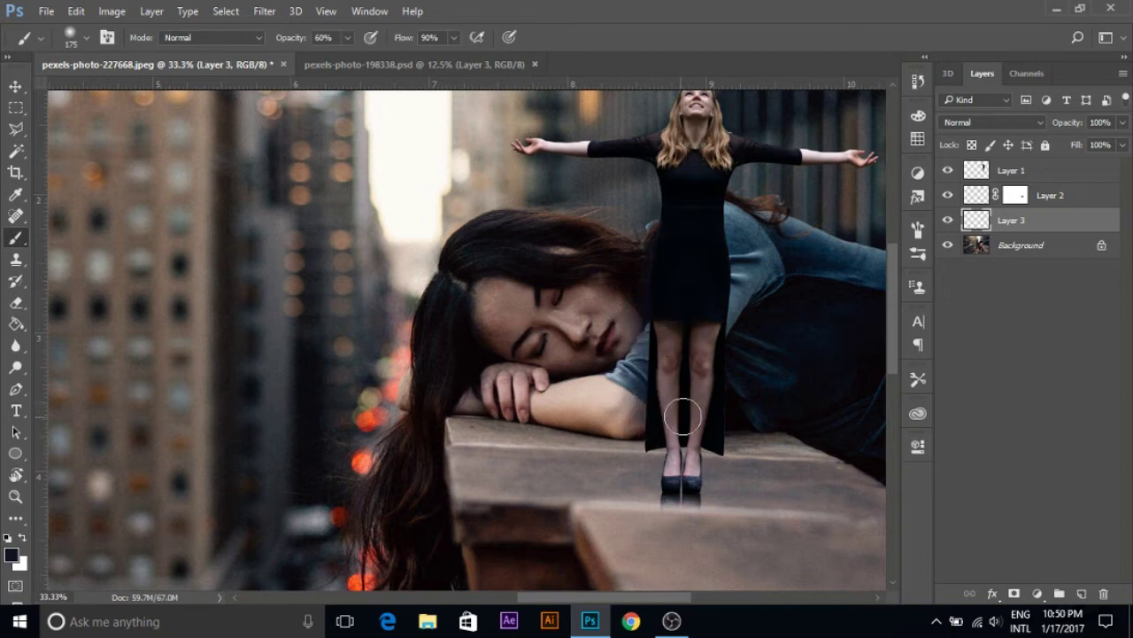
key(ctrl+z)
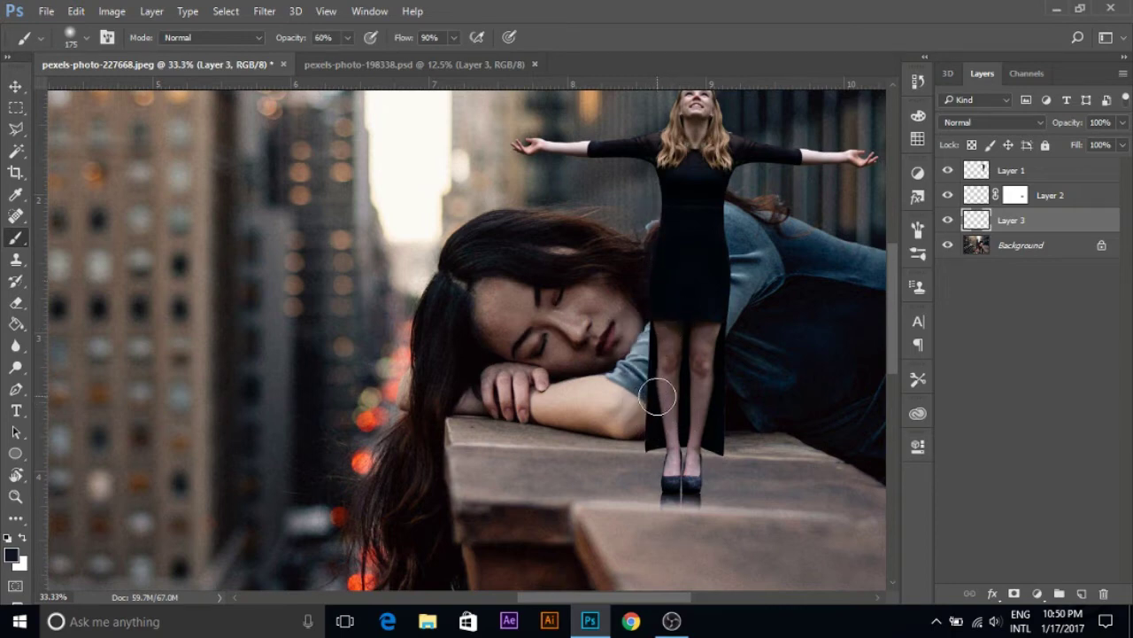
key(bracketleft)
key(bracketleft)
key(bracketleft)
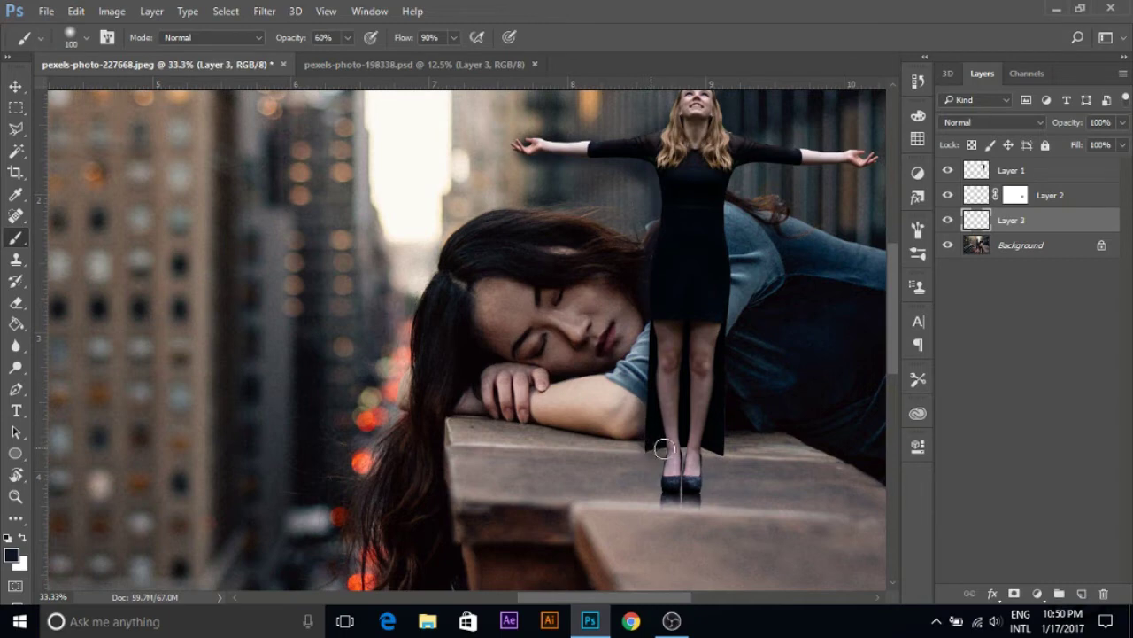
mouse_move(656, 487)
mouse_down()
mouse_move(698, 469)
mouse_move(642, 493)
mouse_move(713, 508)
mouse_move(704, 500)
mouse_up()
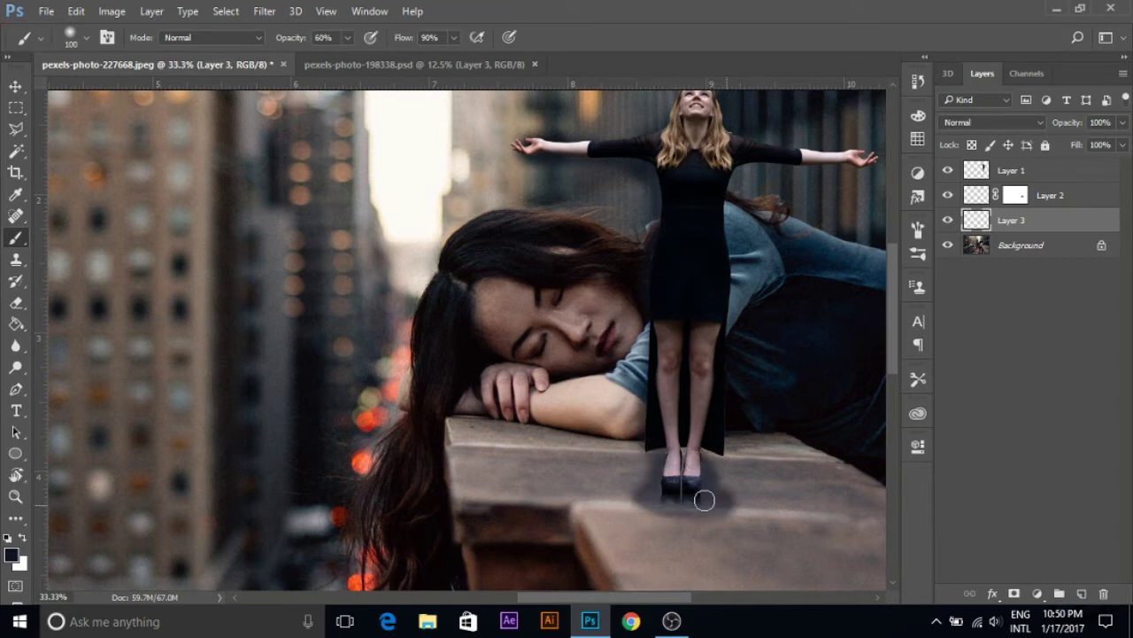
mouse_move(623, 501)
mouse_down()
mouse_move(556, 497)
mouse_move(823, 504)
mouse_move(567, 505)
mouse_move(683, 519)
mouse_move(662, 514)
mouse_up()
Step: Preview Lighten, Overlay and Vivid Light on Layer 3, settling on Soft Light
click(962, 125)
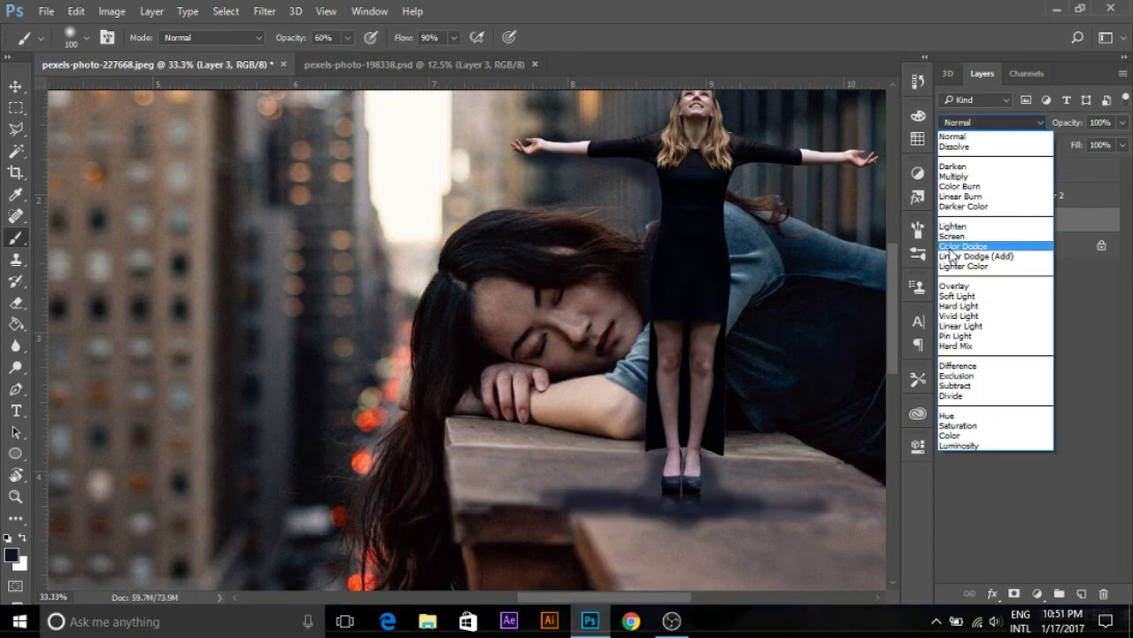
click(961, 225)
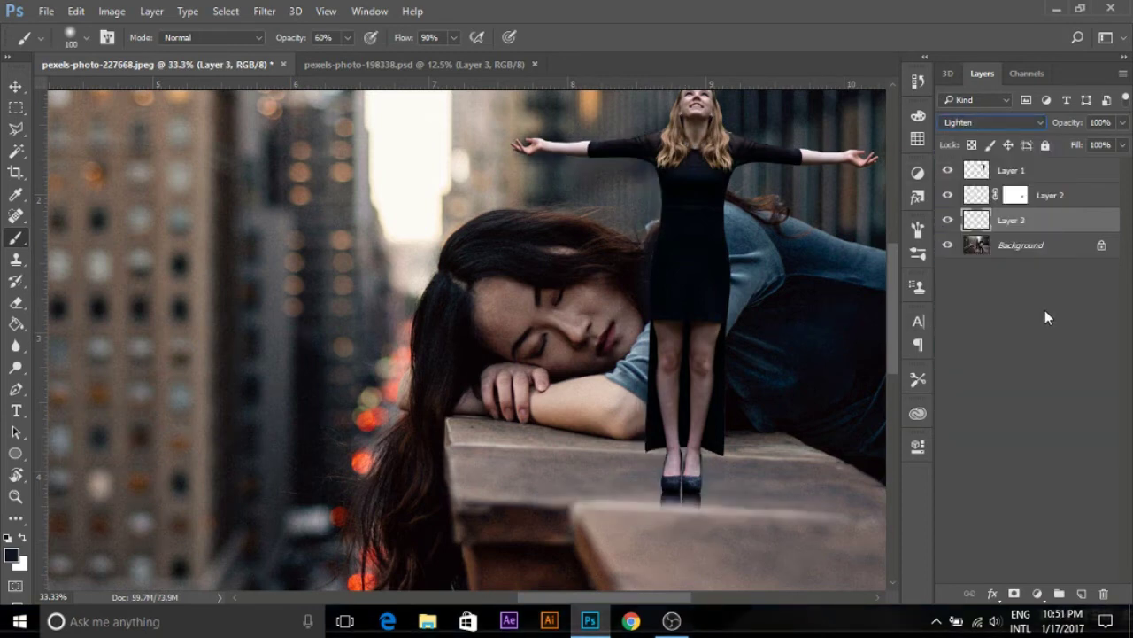
key(Down)
key(Down)
key(Down)
key(Down)
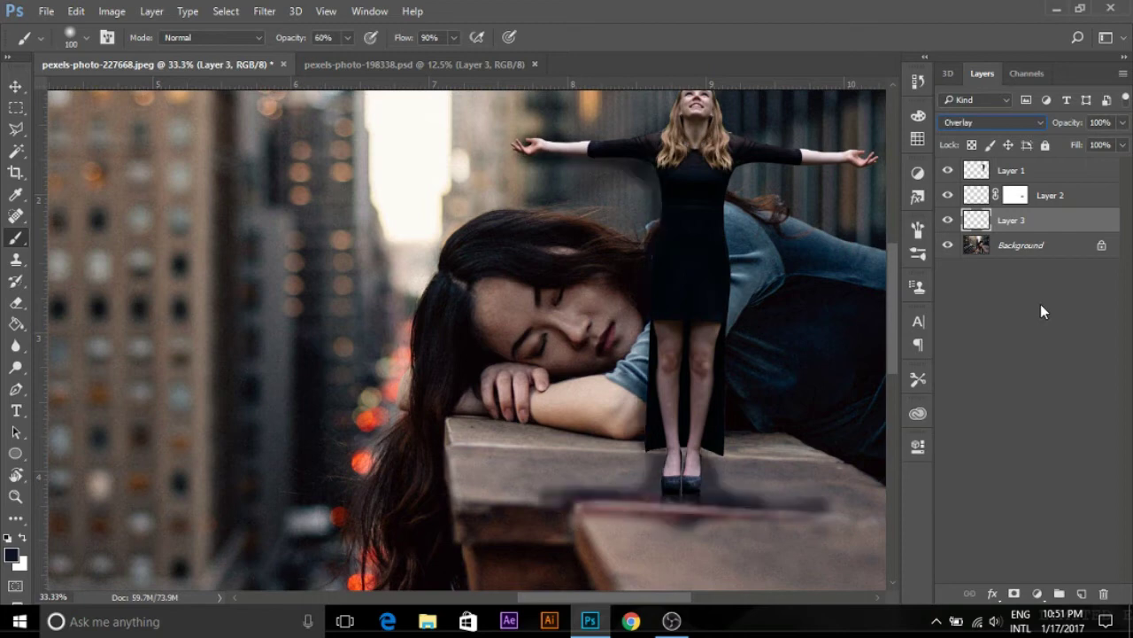
key(Down)
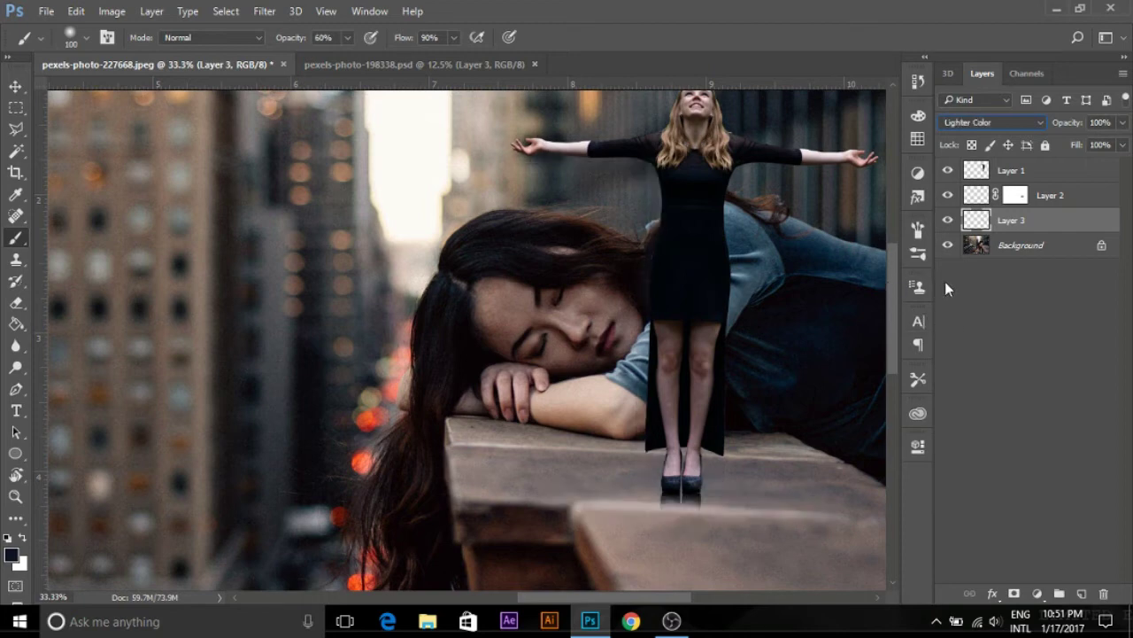
key(Up)
key(Down)
key(Up)
key(Down)
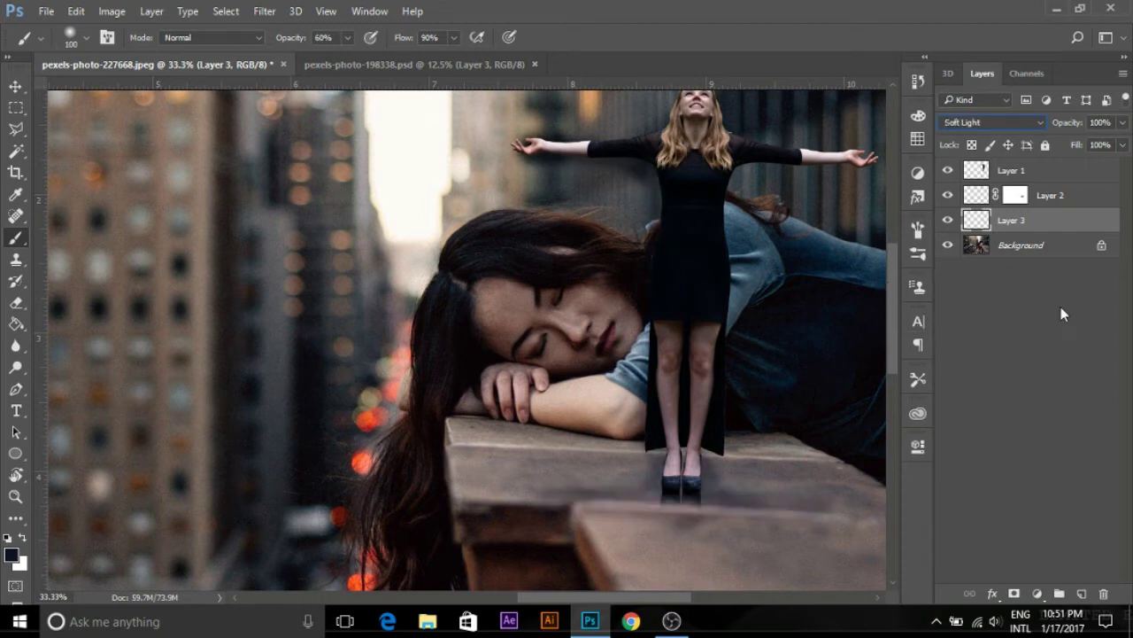
key(Down)
key(Down)
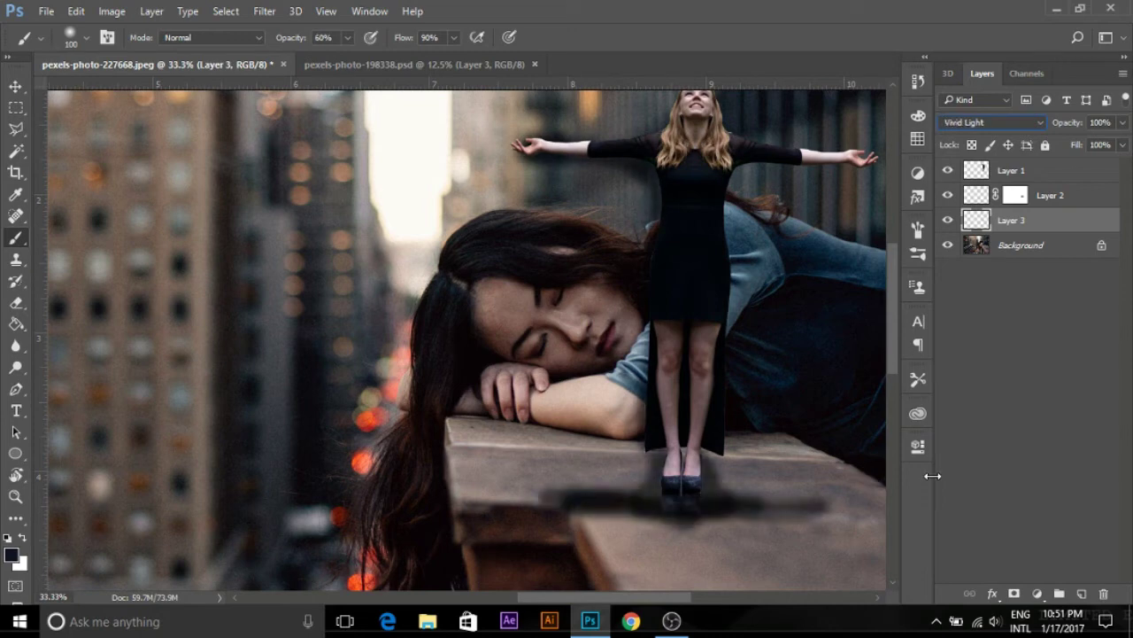
key(Up)
key(Up)
key(Up)
key(Down)
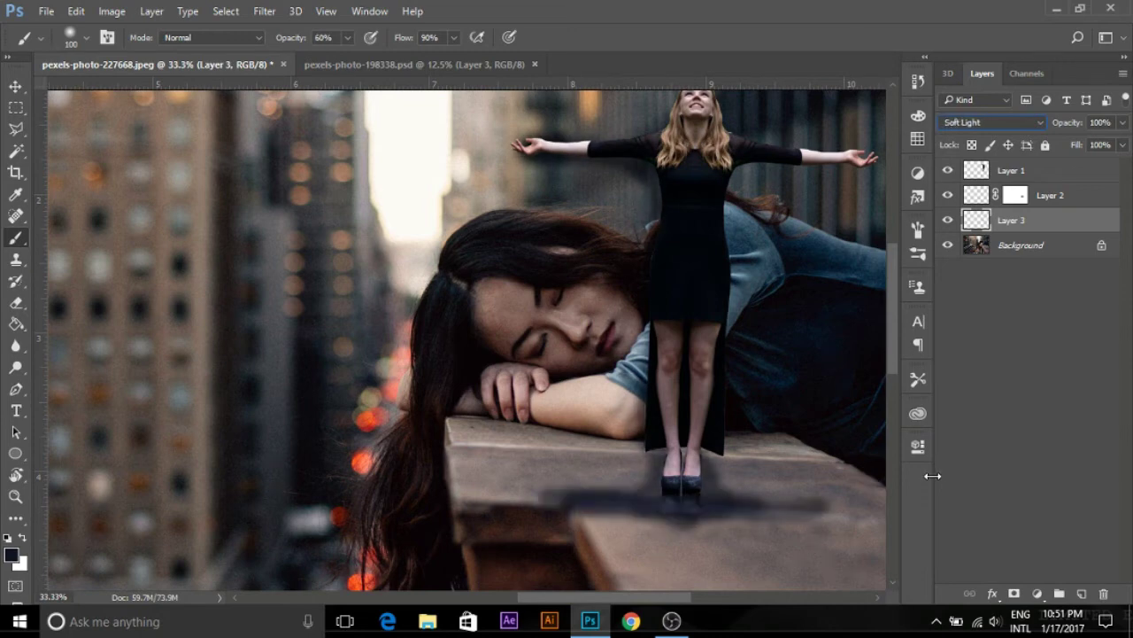
key(Up)
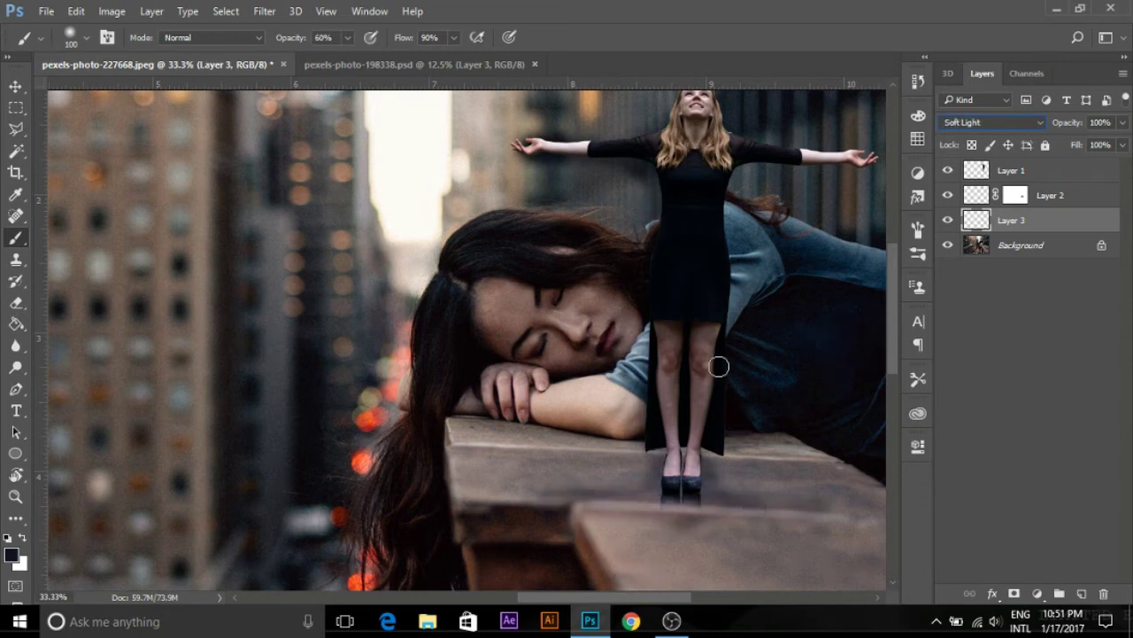
Step: At 100% brush opacity, paint more shadow rightward along the ledge on Layer 3
click(324, 38)
text(100)
key(Return)
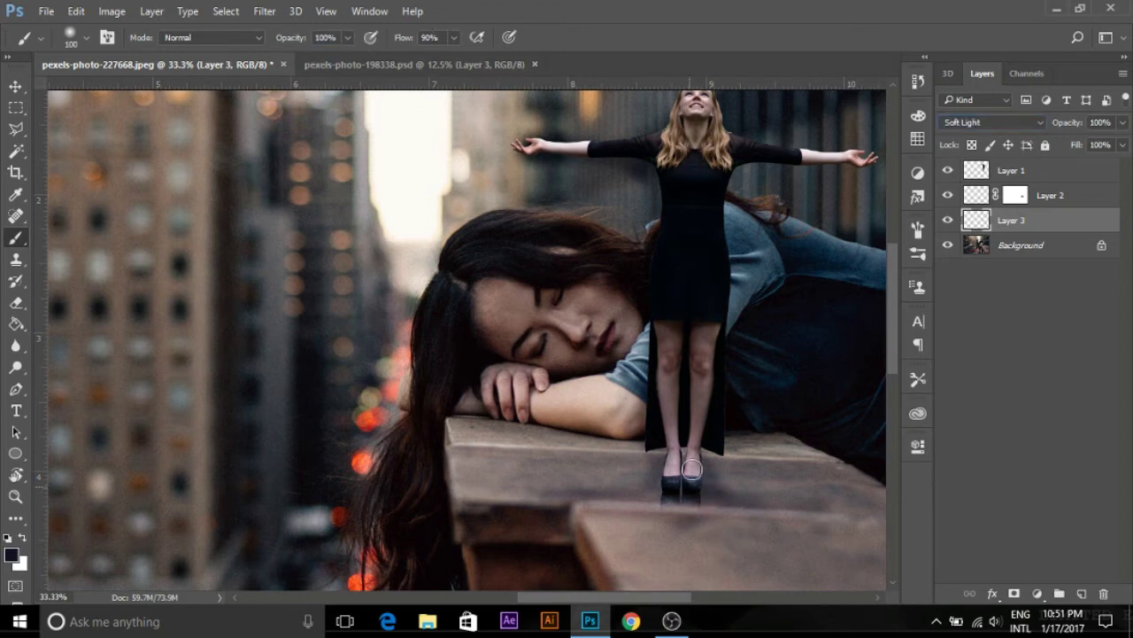
mouse_move(625, 507)
mouse_down()
mouse_move(645, 483)
mouse_move(823, 509)
mouse_move(748, 513)
mouse_up()
key(ctrl+z)
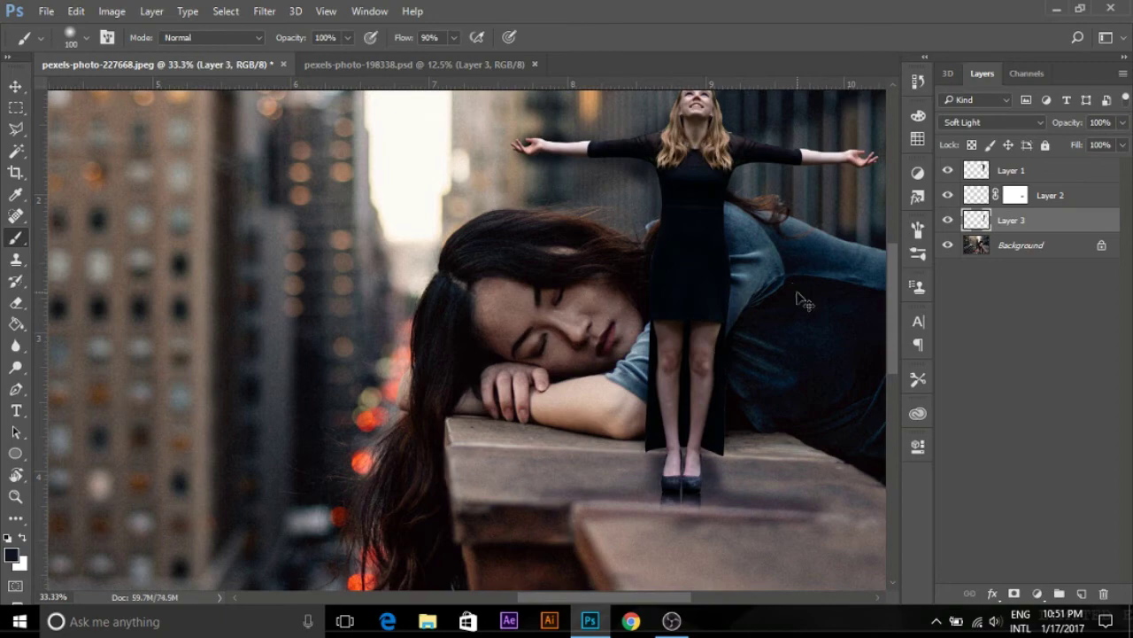
scroll(804, 301, down, 3)
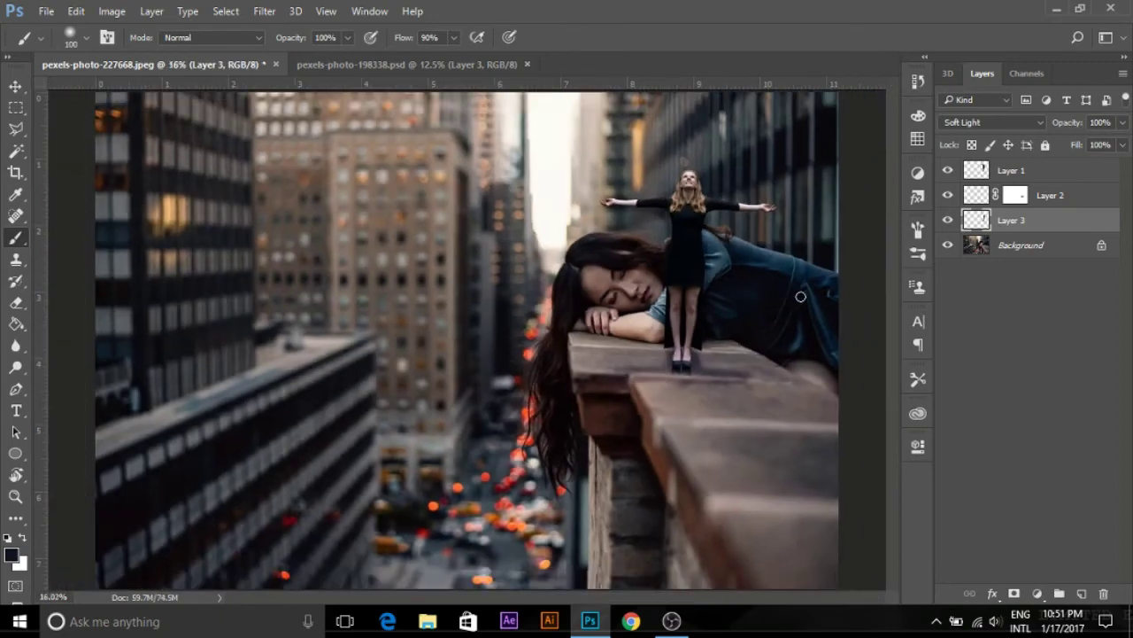
Step: Compare Layer 3's shadow on and off, then softly erase the excess shadow below her feet
click(948, 221)
click(949, 221)
click(948, 221)
click(16, 302)
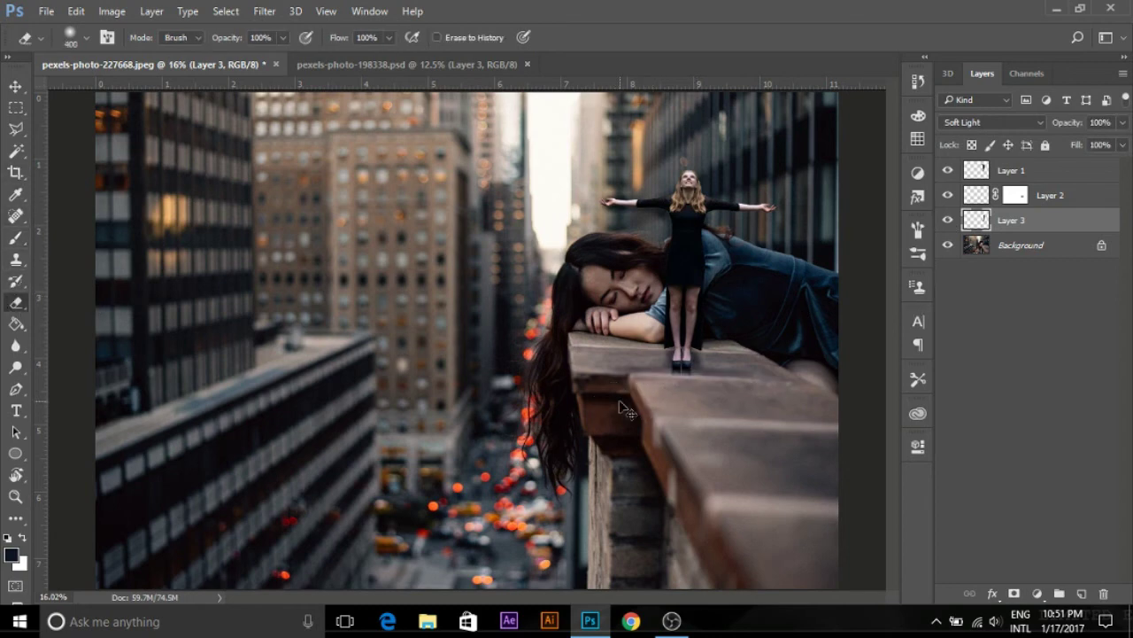
drag(748, 378, 636, 397)
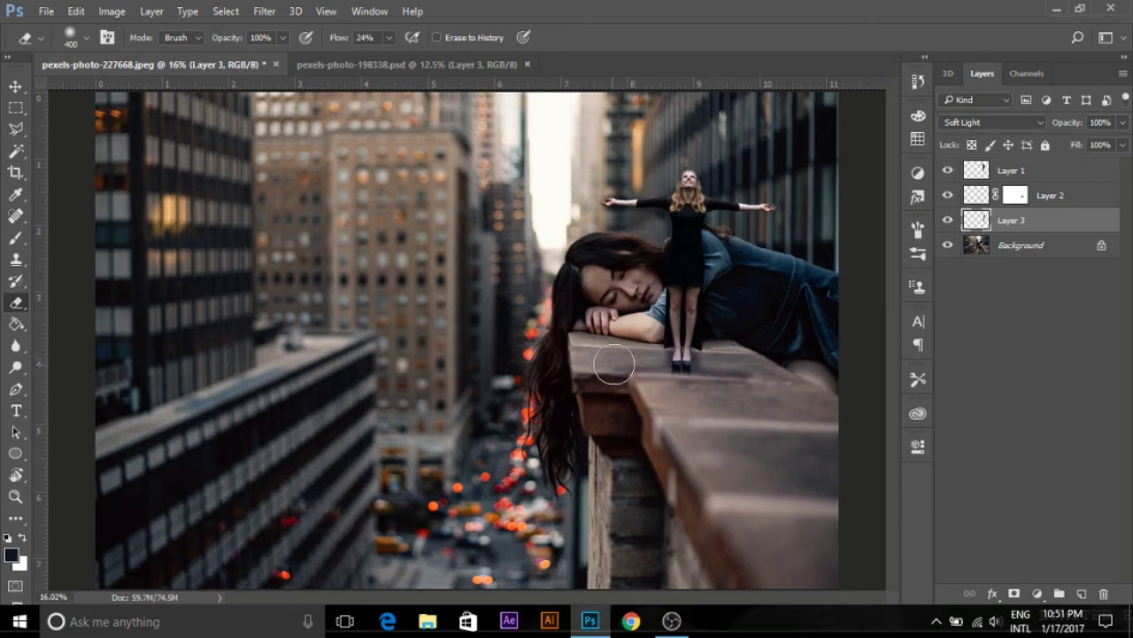
click(16, 86)
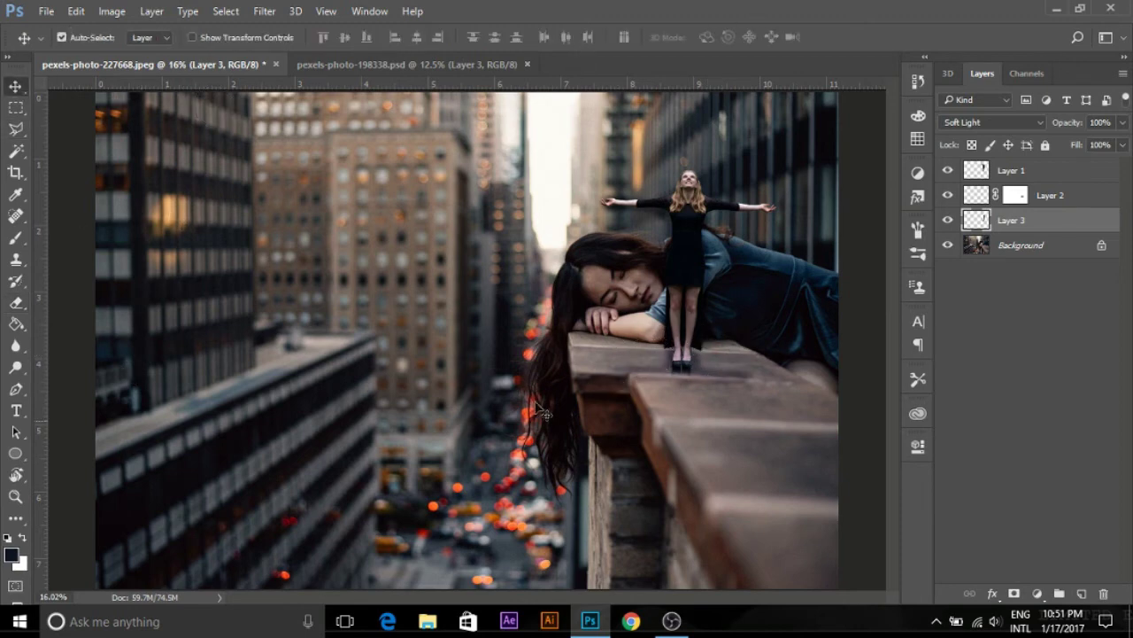
click(944, 221)
click(944, 222)
click(944, 222)
click(946, 221)
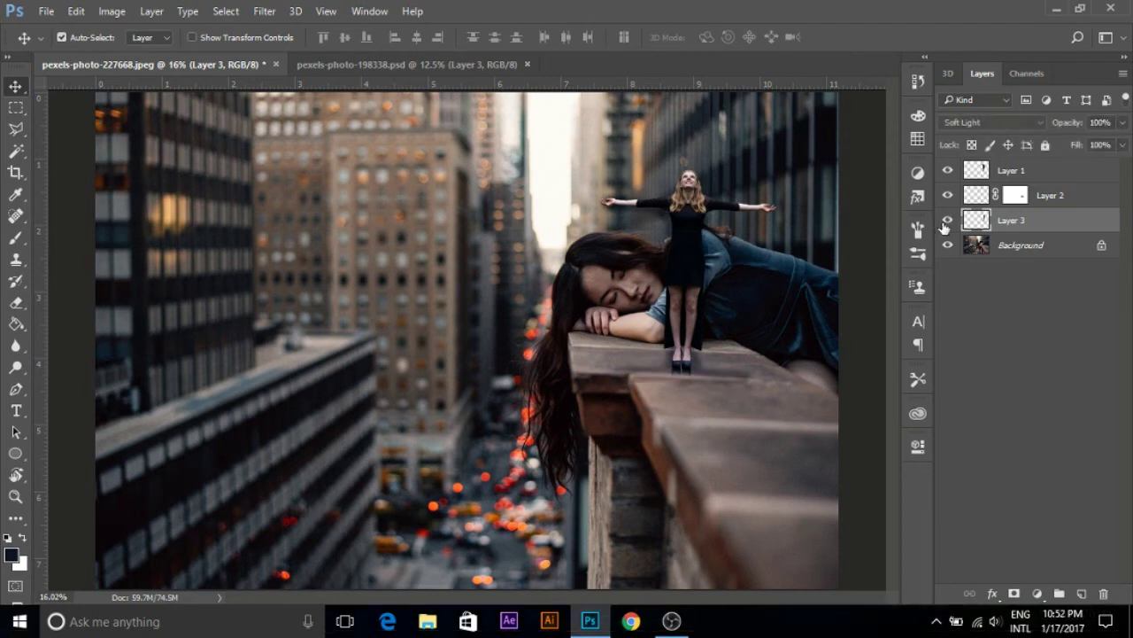
click(946, 221)
click(16, 239)
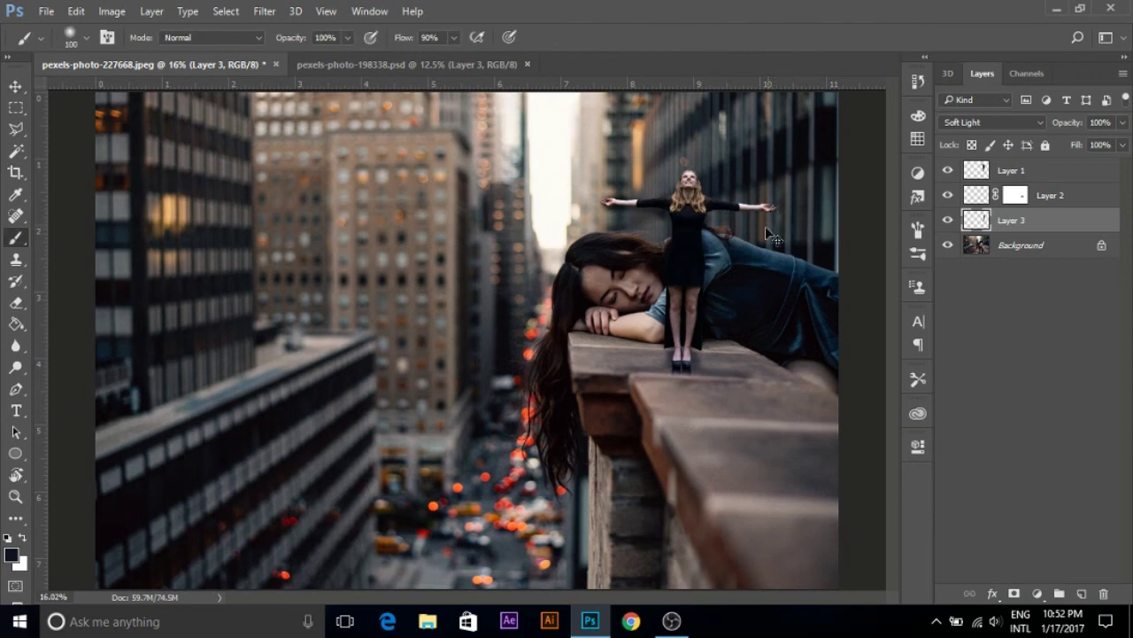
click(16, 302)
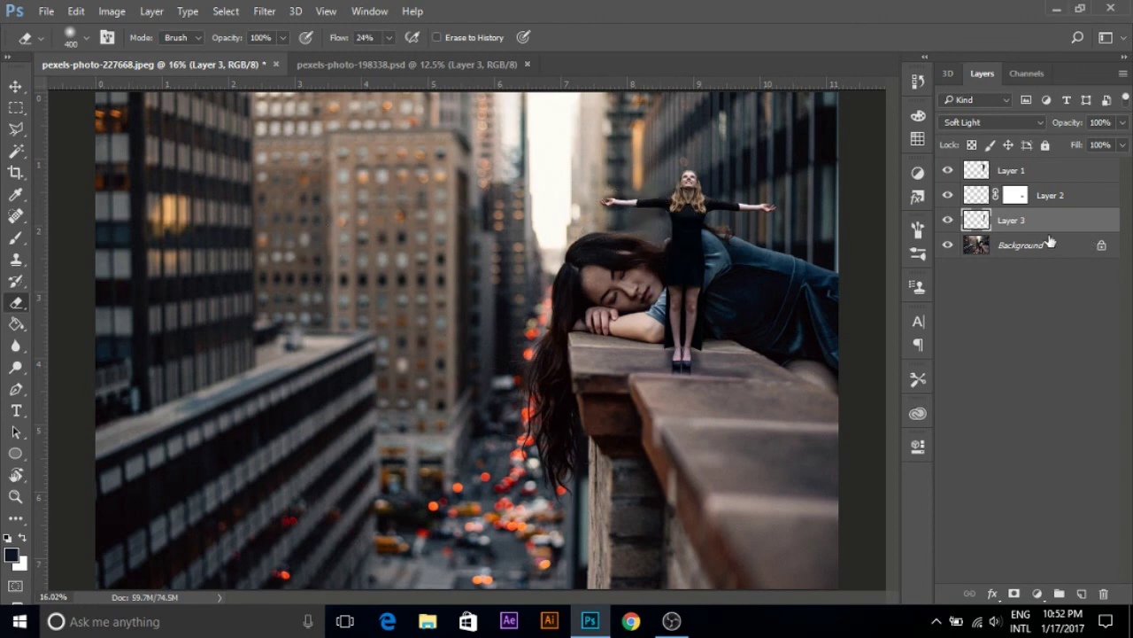
click(949, 220)
click(949, 220)
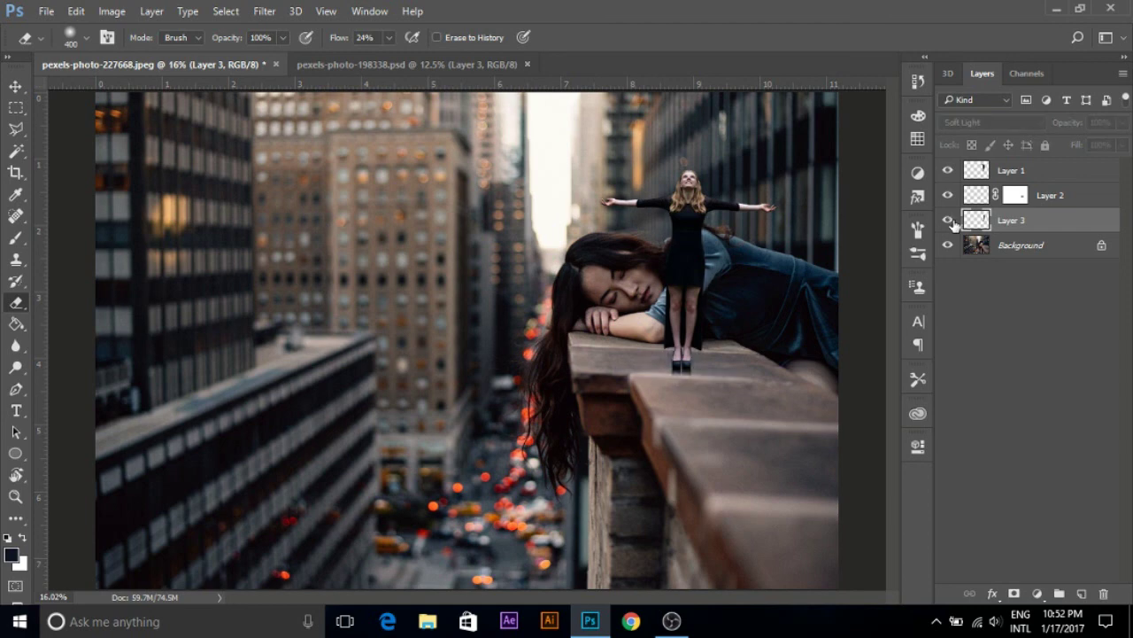
click(949, 220)
click(950, 220)
click(949, 220)
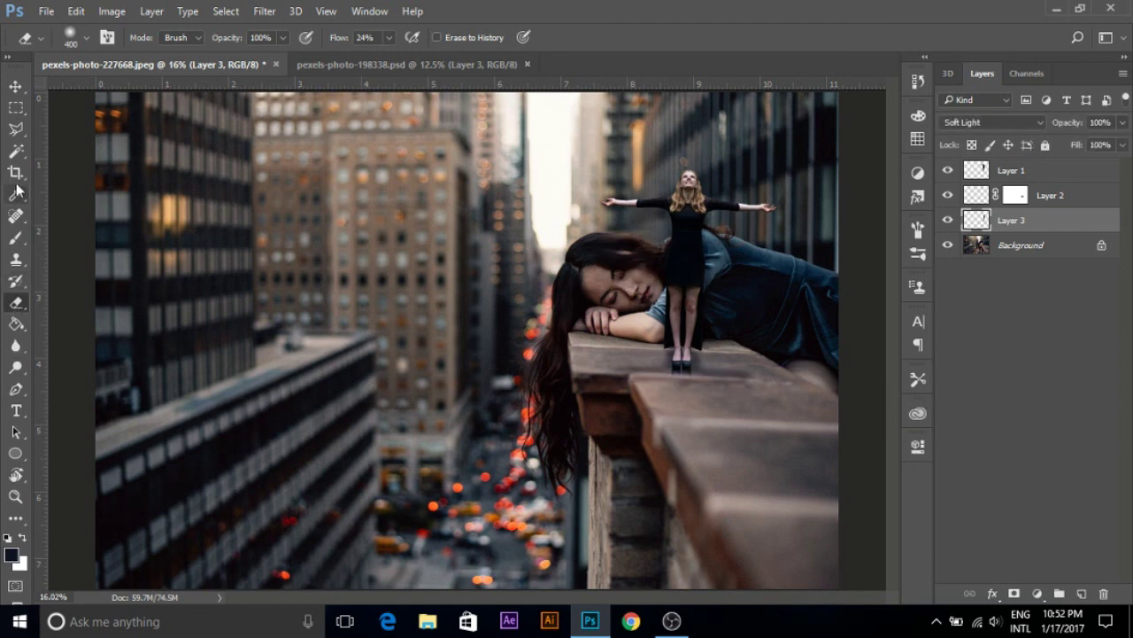
click(15, 86)
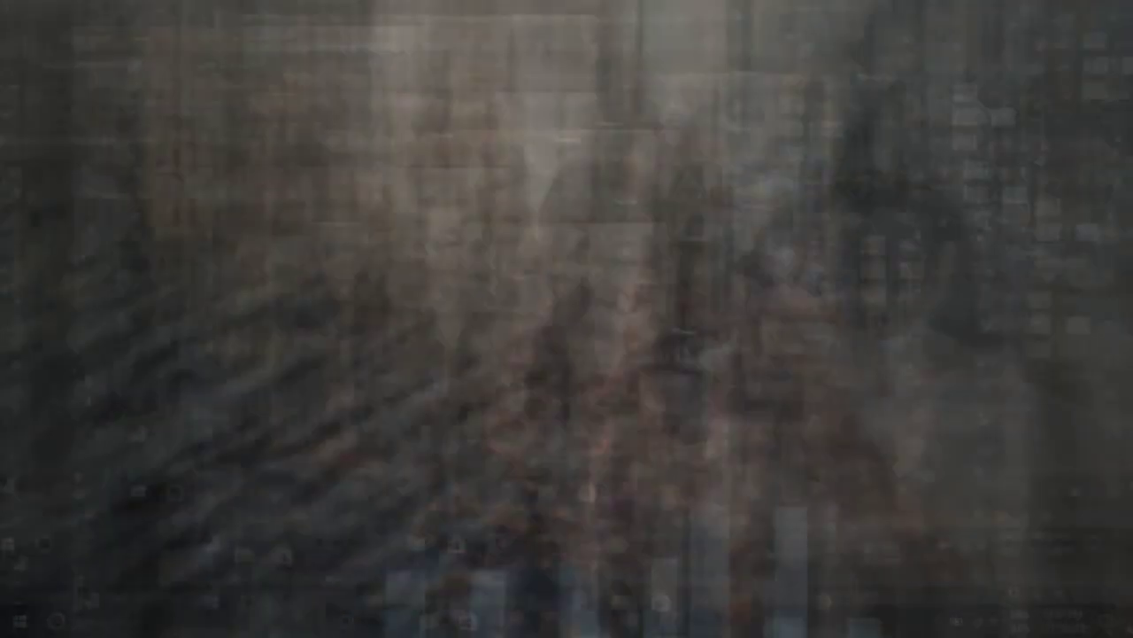